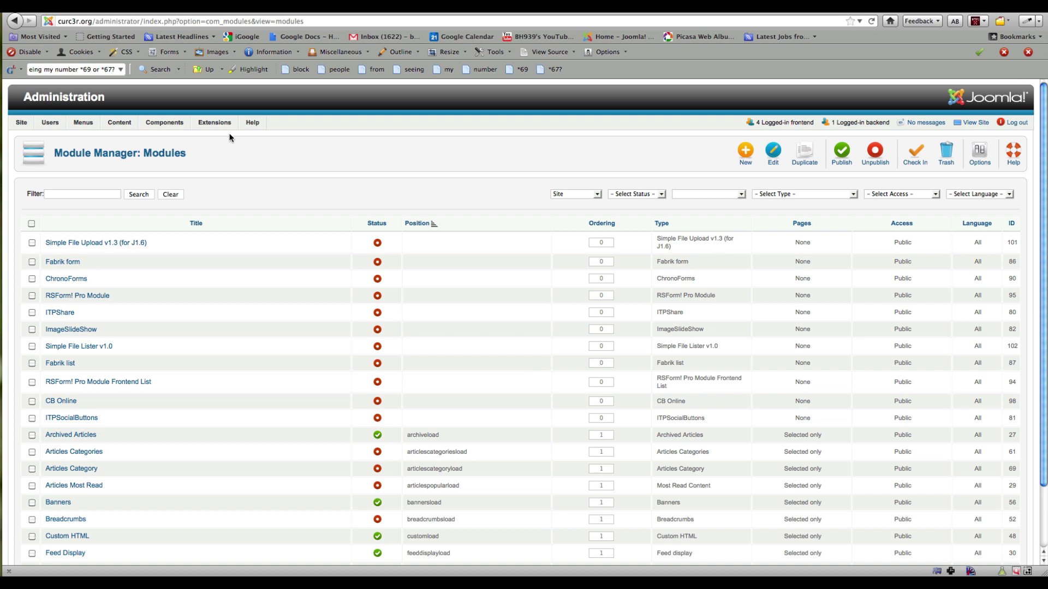
# Start a new site module of the Menu type from the Module Manager
pyautogui.moveTo(215, 123)
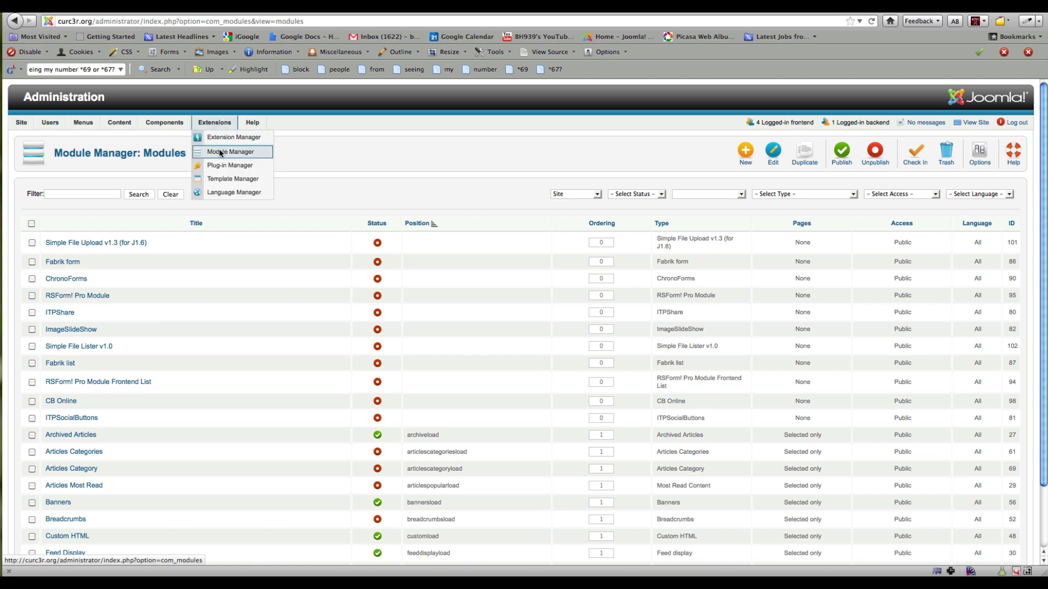
pyautogui.click(745, 151)
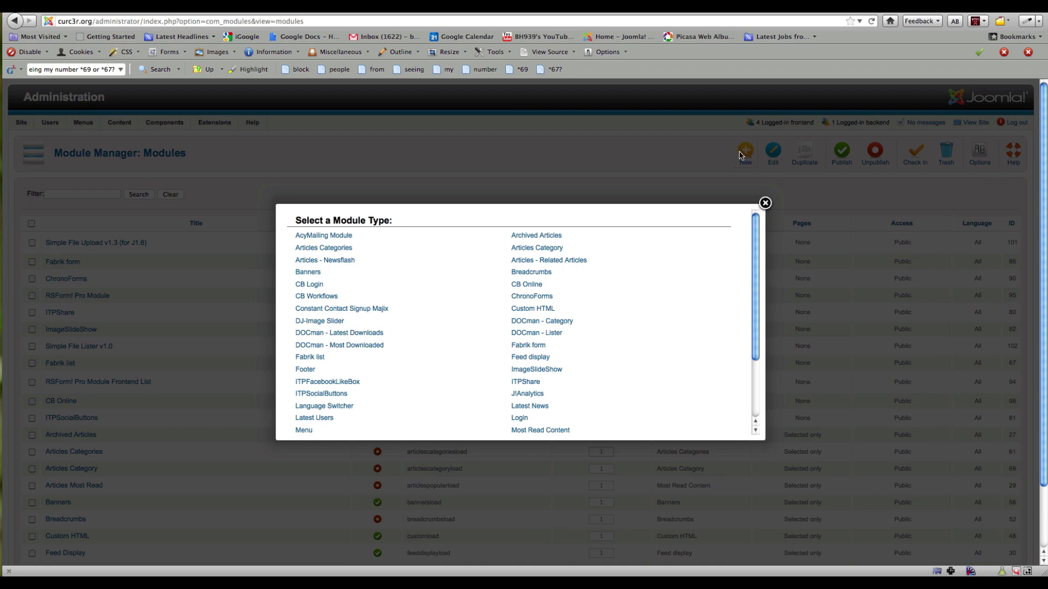
pyautogui.scroll(-5, 409, 317)
pyautogui.click(301, 352)
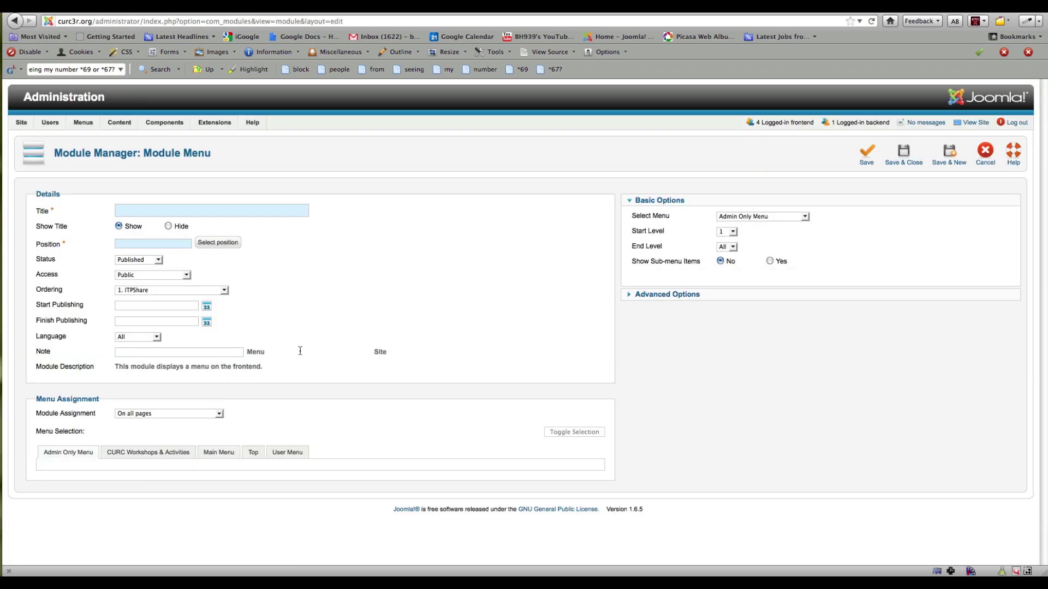
# Title the module "Hidden Link Menu" and set its position to left
pyautogui.click(191, 212)
pyautogui.write('Hid')
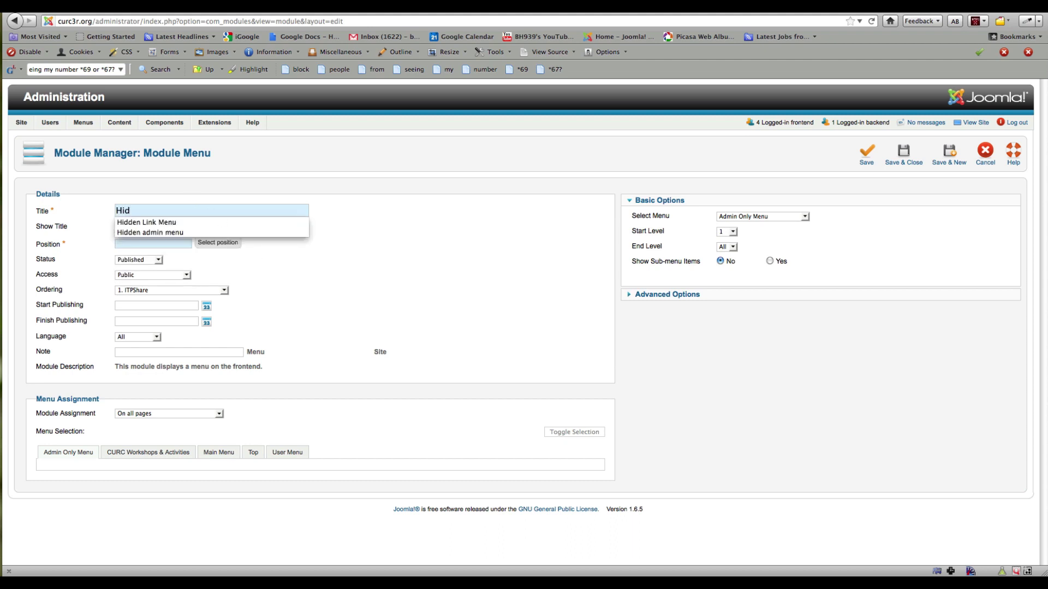
pyautogui.click(197, 221)
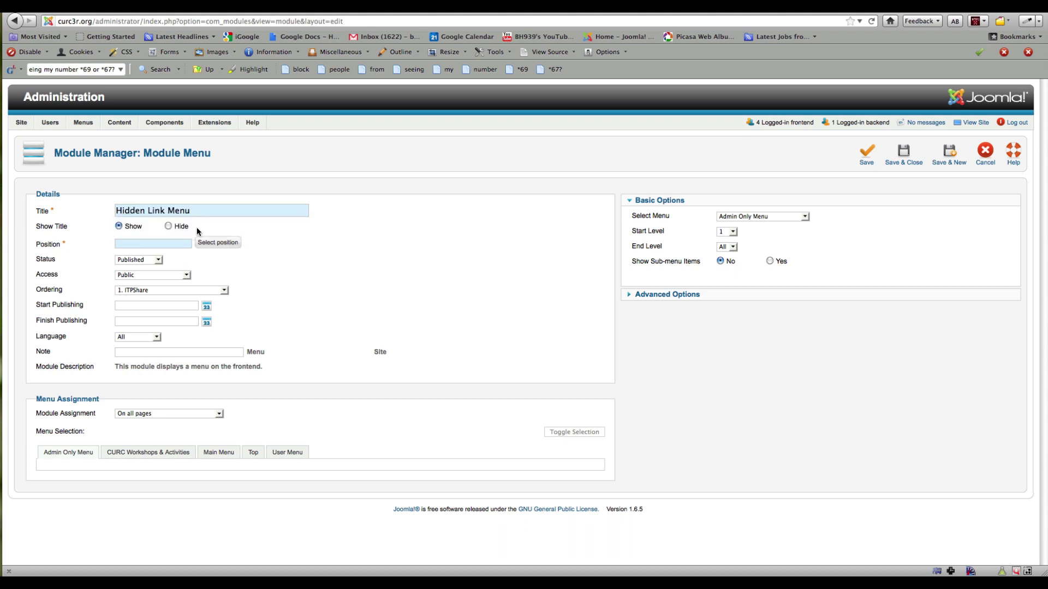
pyautogui.click(139, 244)
pyautogui.write('left')
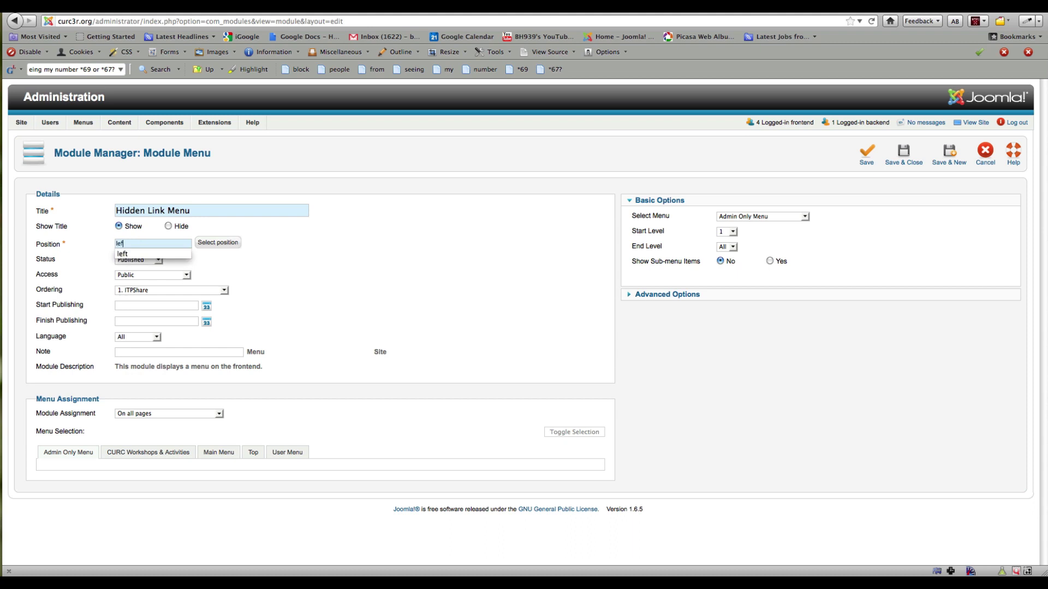
pyautogui.click(141, 254)
# Set the module's access level to Special
pyautogui.click(187, 275)
pyautogui.click(188, 274)
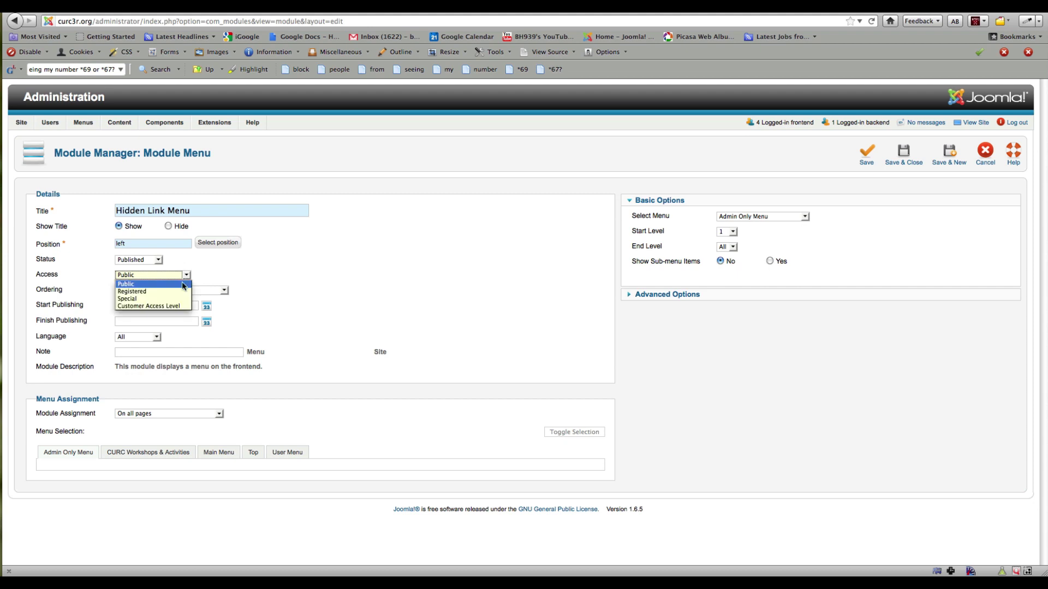
pyautogui.click(177, 298)
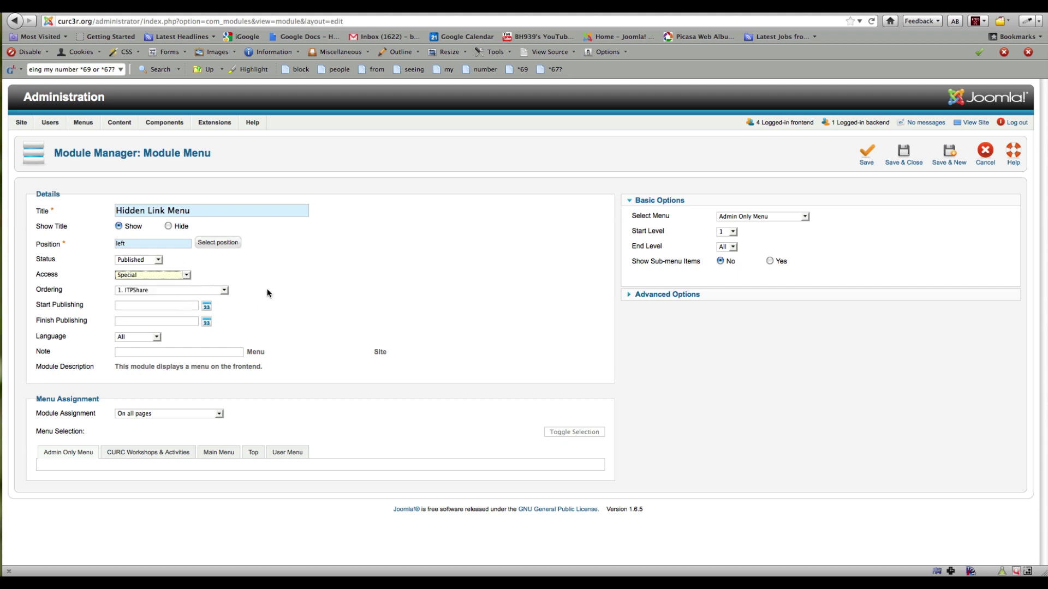
pyautogui.click(322, 291)
# Set the module assignment to "Only on the pages selected" with every page under the Top menu unticked
pyautogui.click(219, 415)
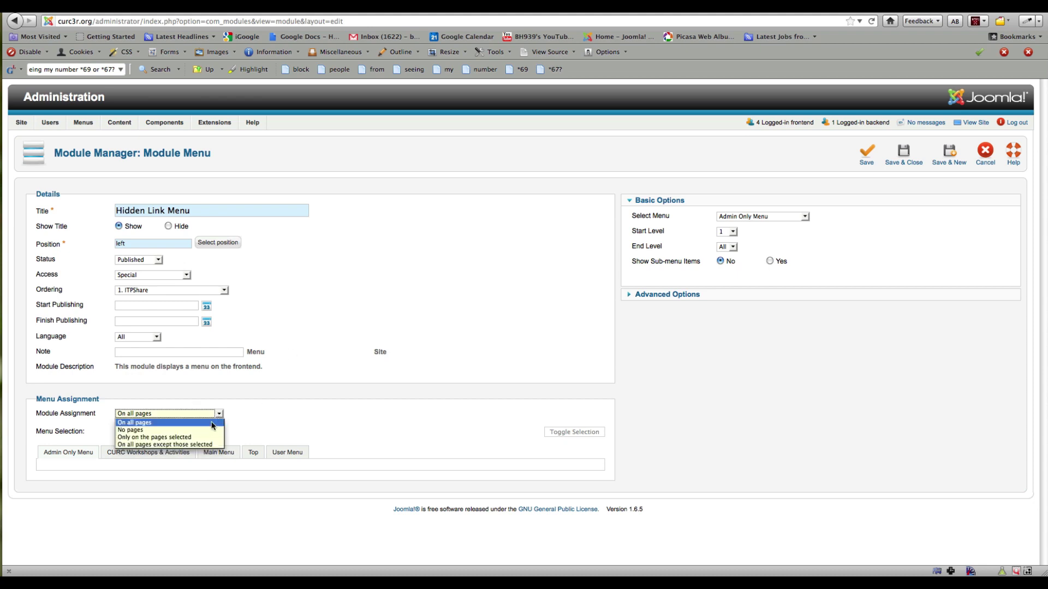
pyautogui.click(200, 437)
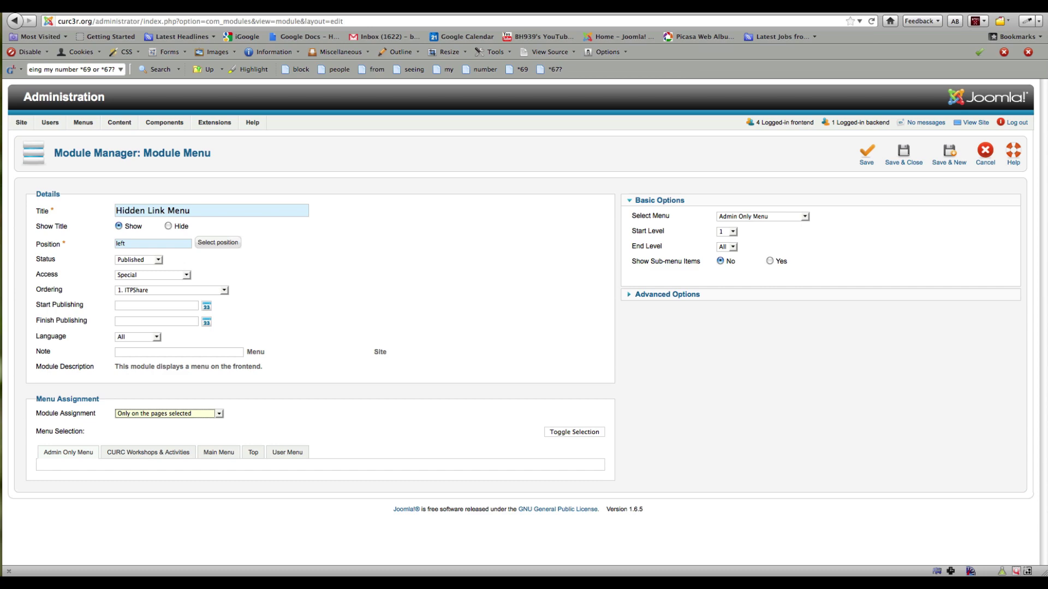
pyautogui.click(255, 455)
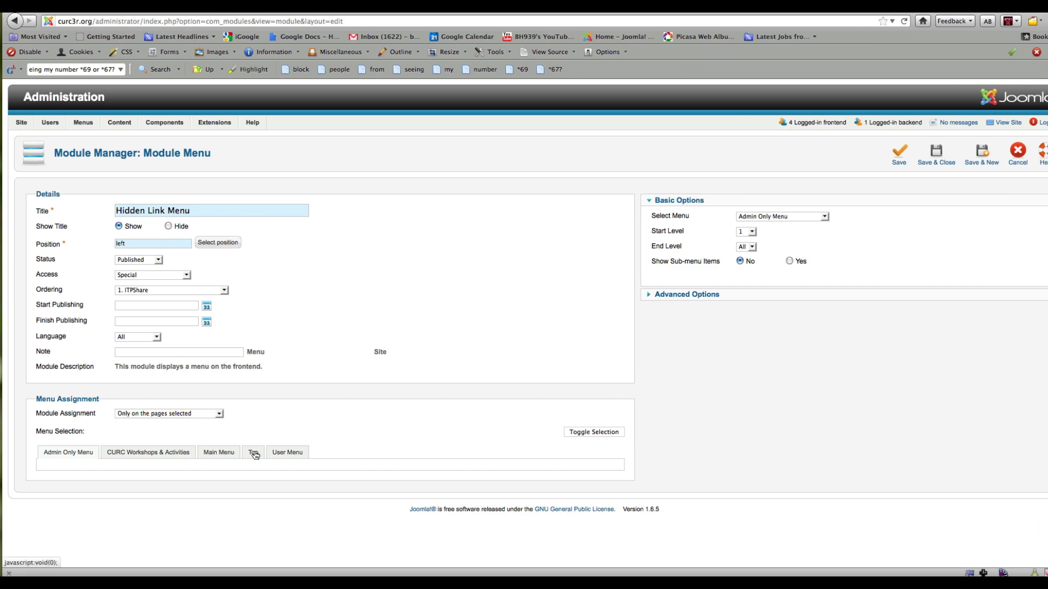
pyautogui.scroll(-5, 449, 379)
pyautogui.scroll(1, 448, 380)
pyautogui.click(220, 256)
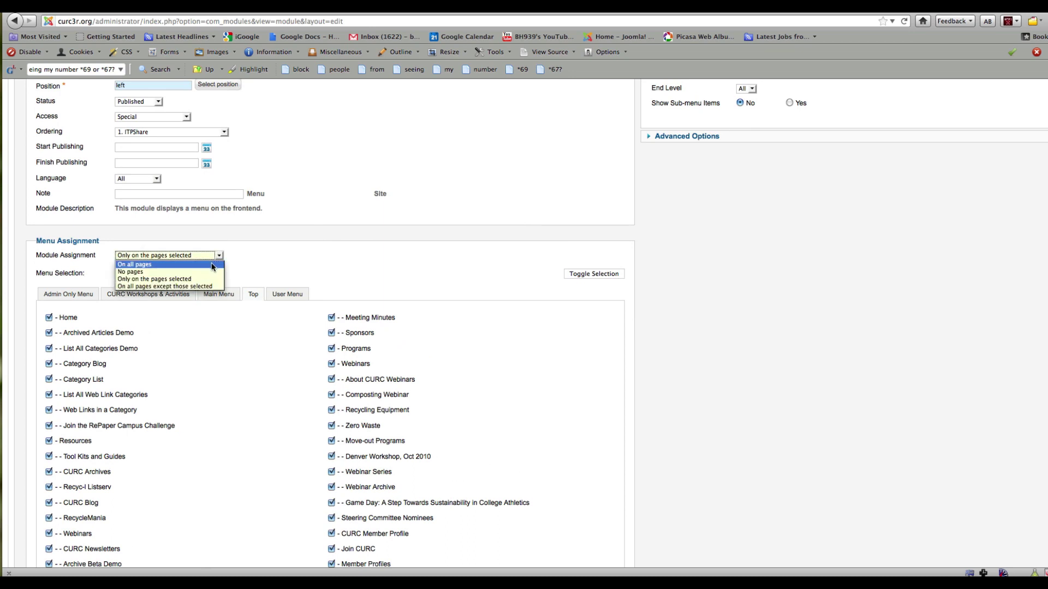
pyautogui.click(202, 272)
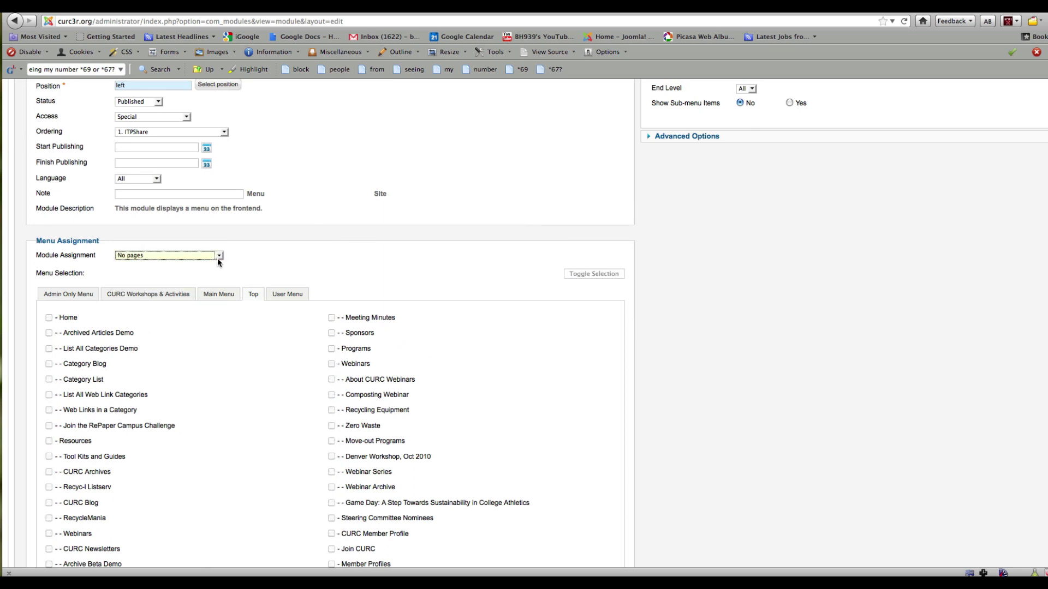
pyautogui.click(219, 256)
pyautogui.click(200, 280)
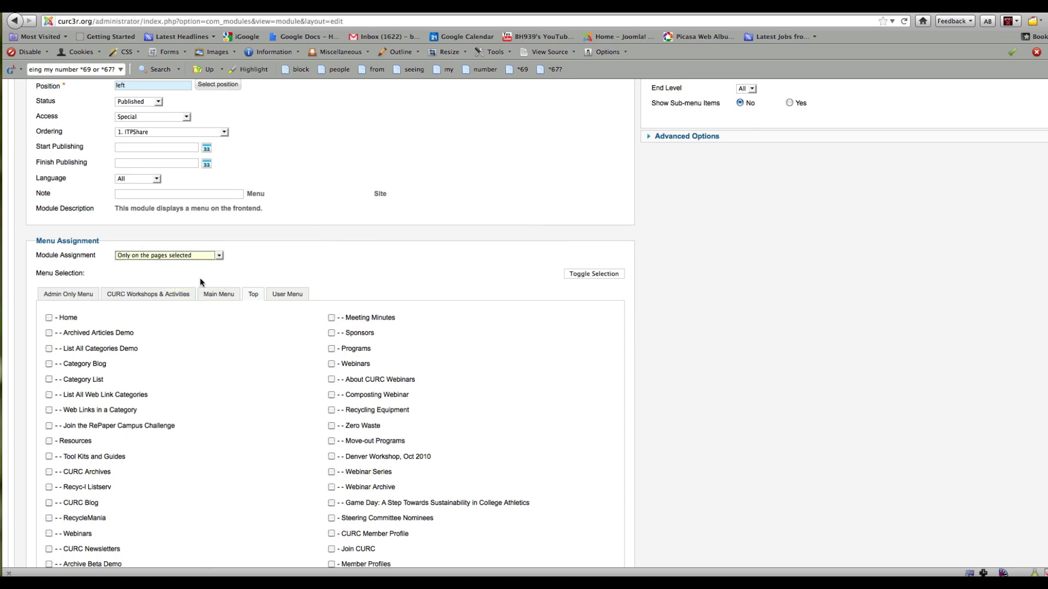
# Assign the module to the Top menu's Resources page that contains CURC Projects
pyautogui.scroll(-5, 282, 266)
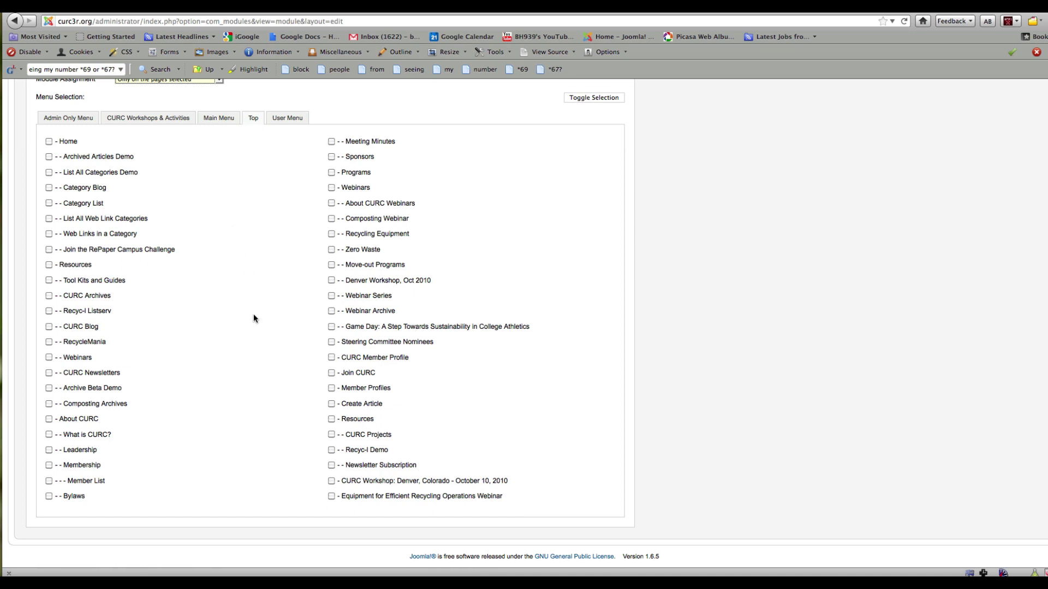
pyautogui.scroll(-1, 284, 393)
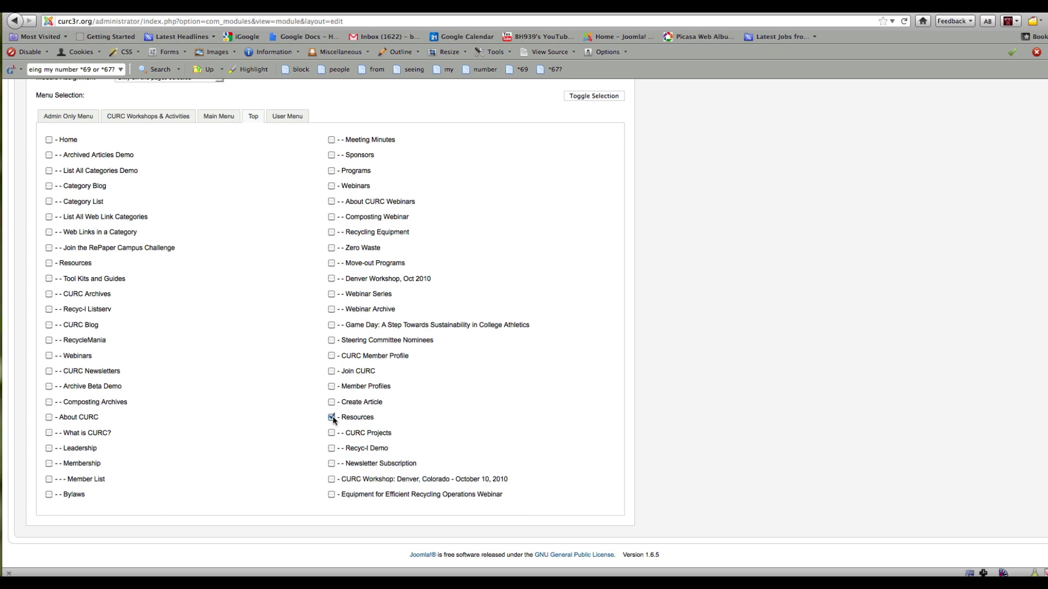
pyautogui.scroll(6, 517, 408)
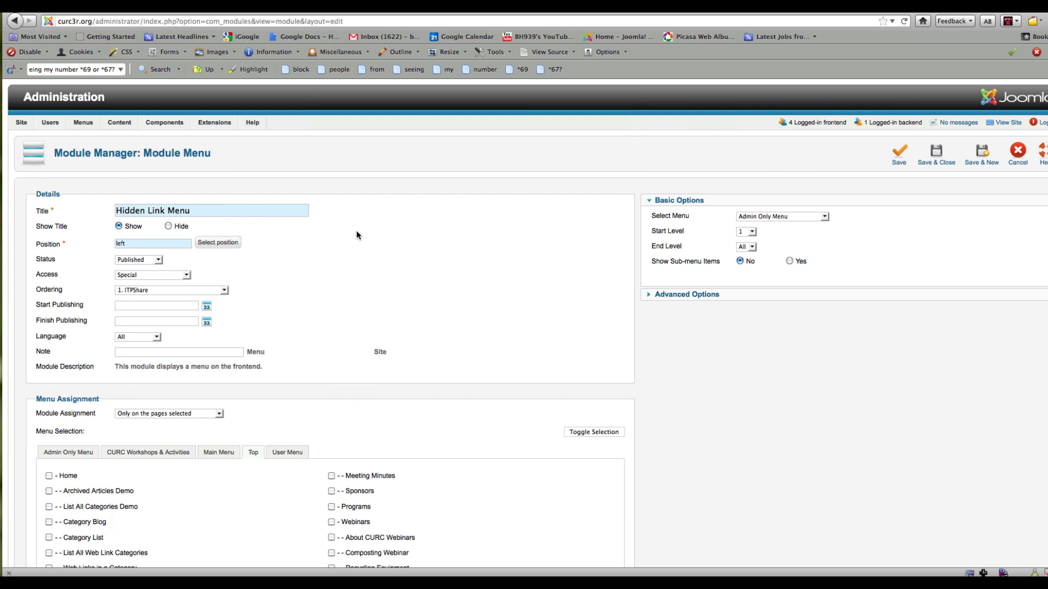
# Enable showing sub-menu items for the Admin Only Menu, and save and close the module
pyautogui.click(789, 262)
pyautogui.scroll(-10, 447, 327)
pyautogui.scroll(10, 447, 327)
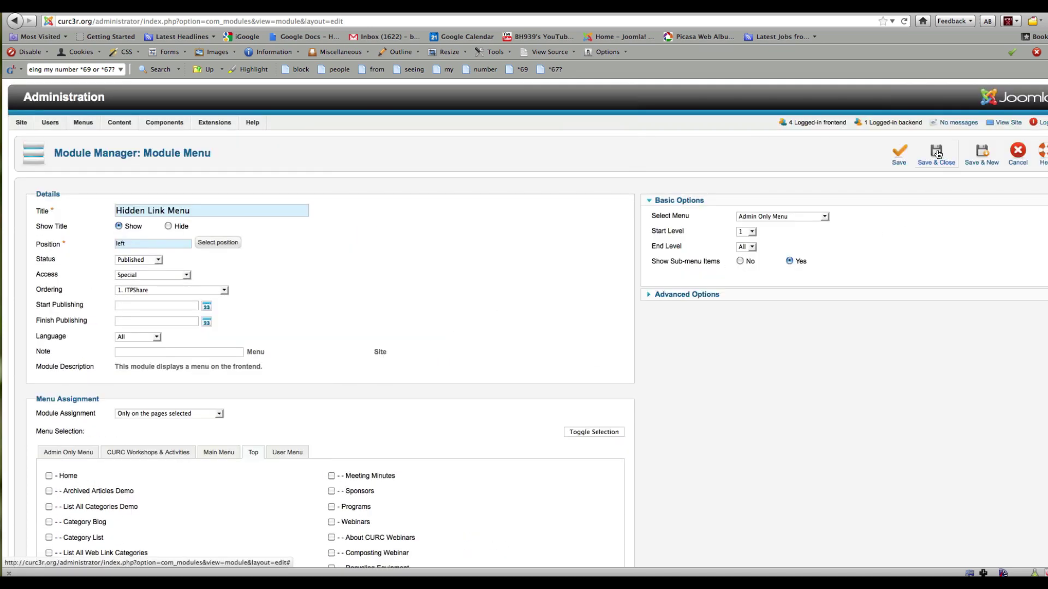
pyautogui.click(937, 154)
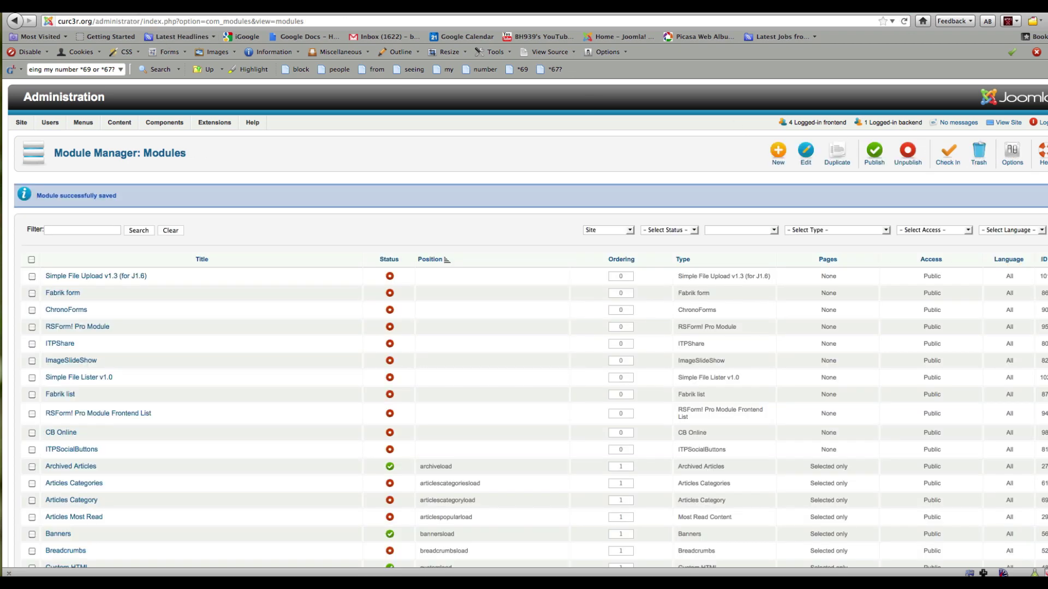
# Open the public site curc3r.org in a new browser window
pyautogui.press('super+n')
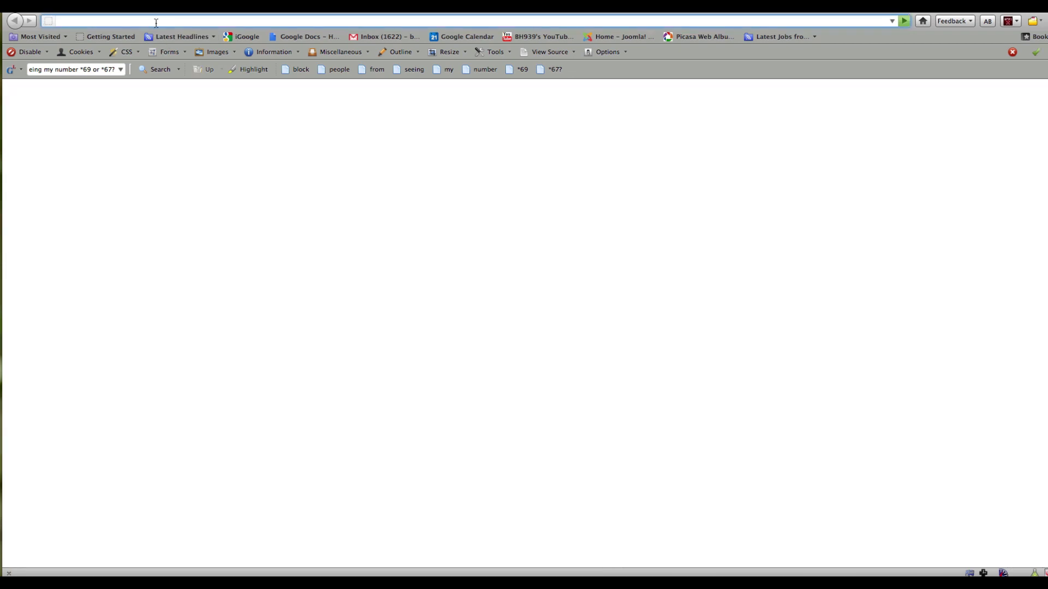
pyautogui.write('curc')
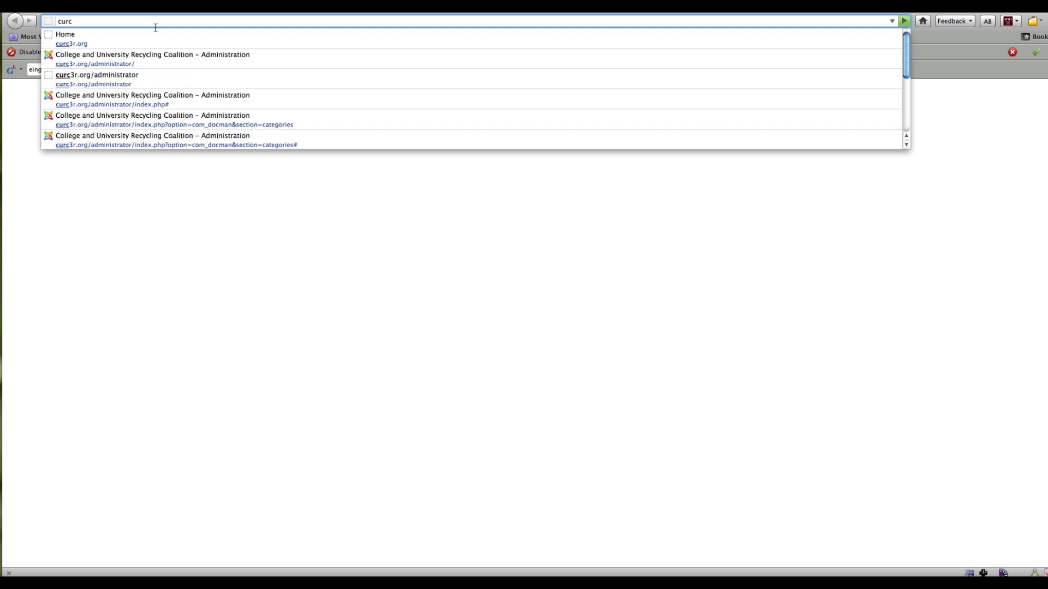
pyautogui.click(156, 43)
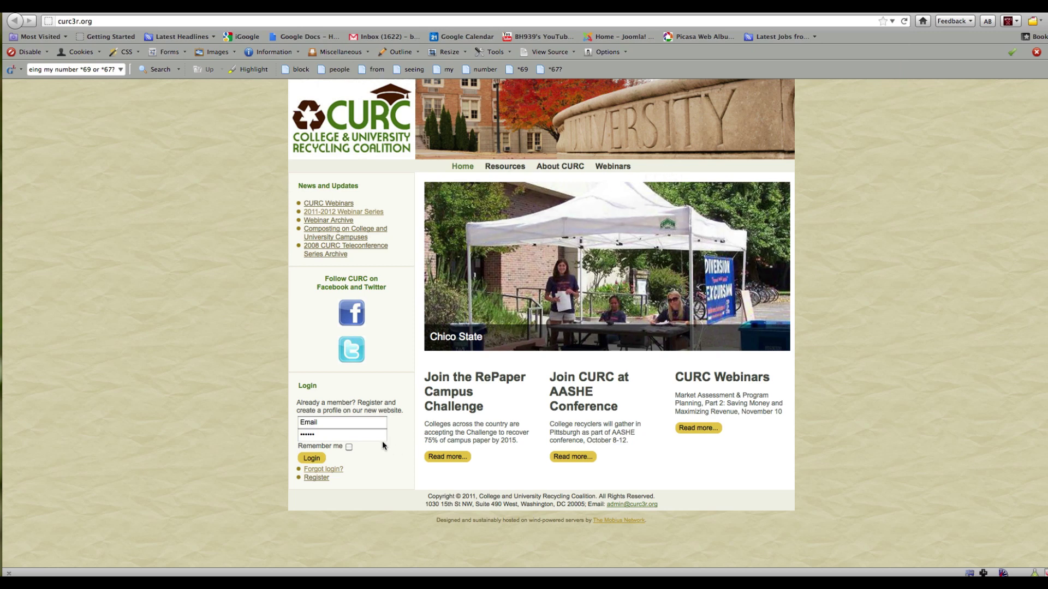
# Try to log in to the site with the saved username and its stored credentials
pyautogui.click(327, 423)
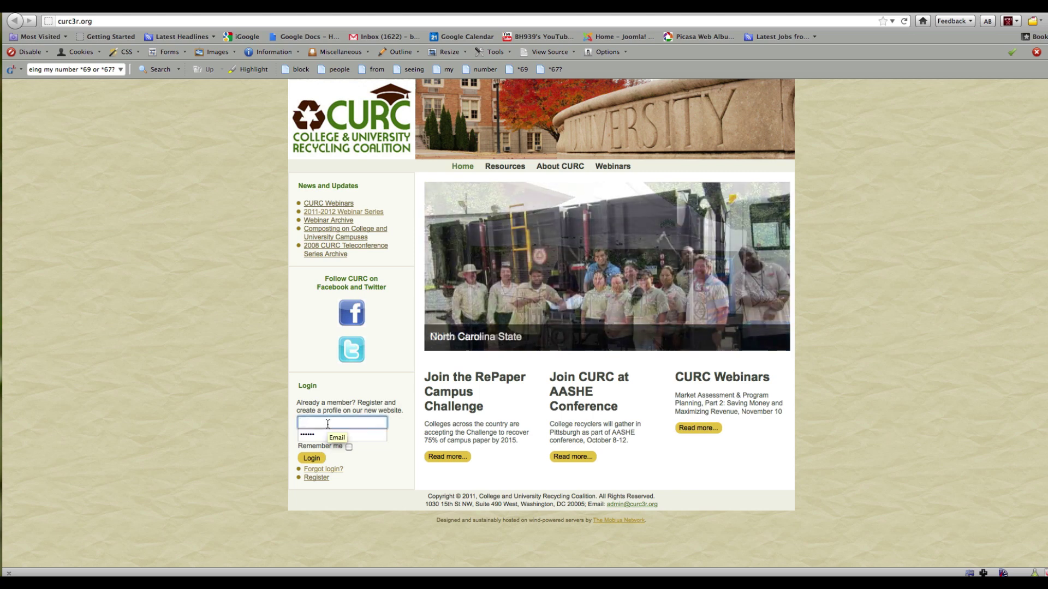
pyautogui.write('bob')
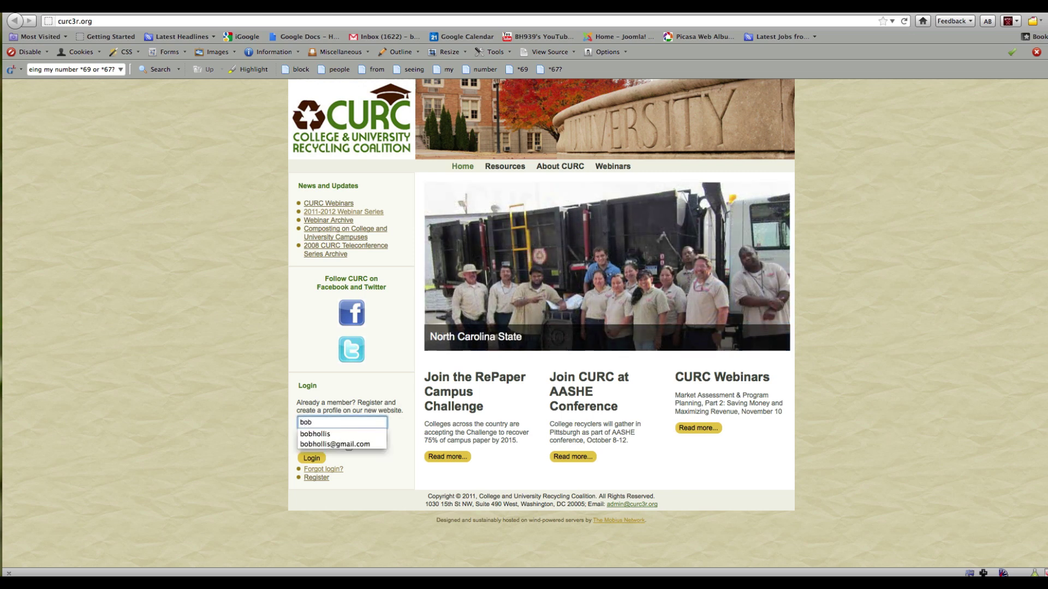
pyautogui.click(322, 433)
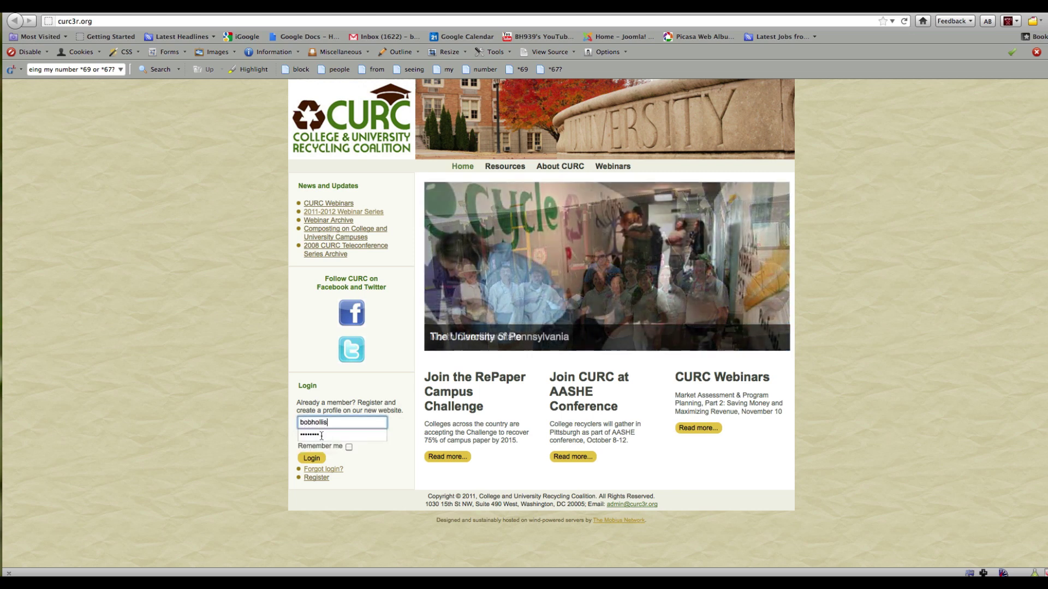
pyautogui.click(312, 458)
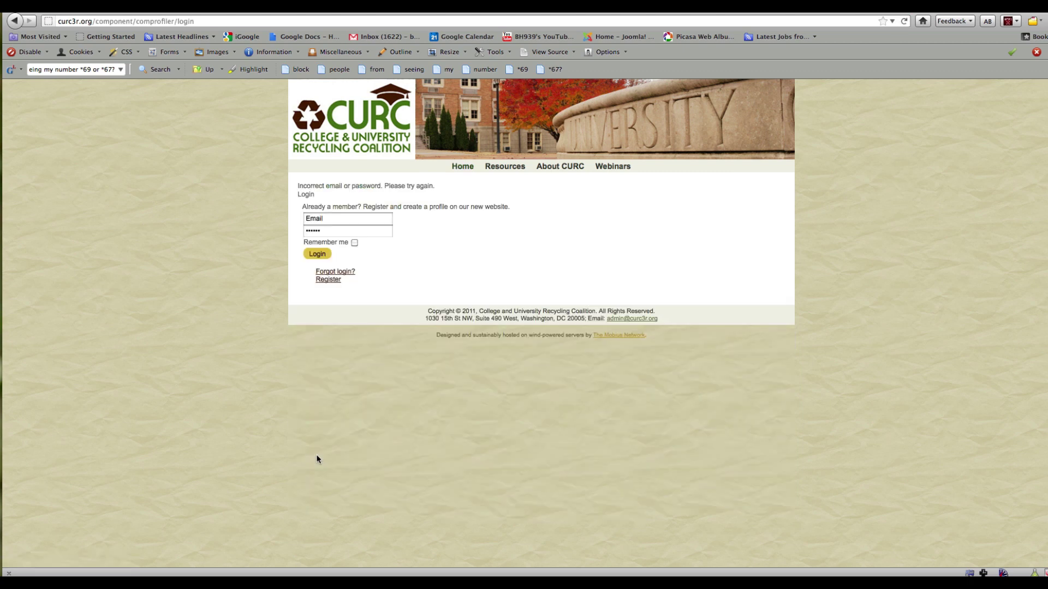
# Log in to the site with the saved account e-mail and its stored credentials
pyautogui.click(329, 217)
pyautogui.write('bob')
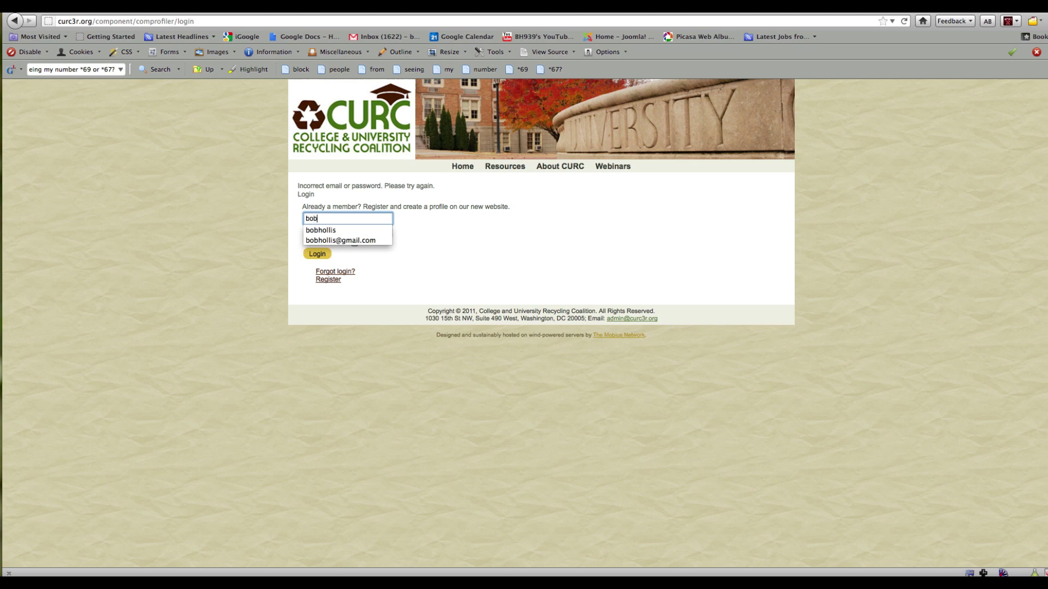
pyautogui.click(330, 241)
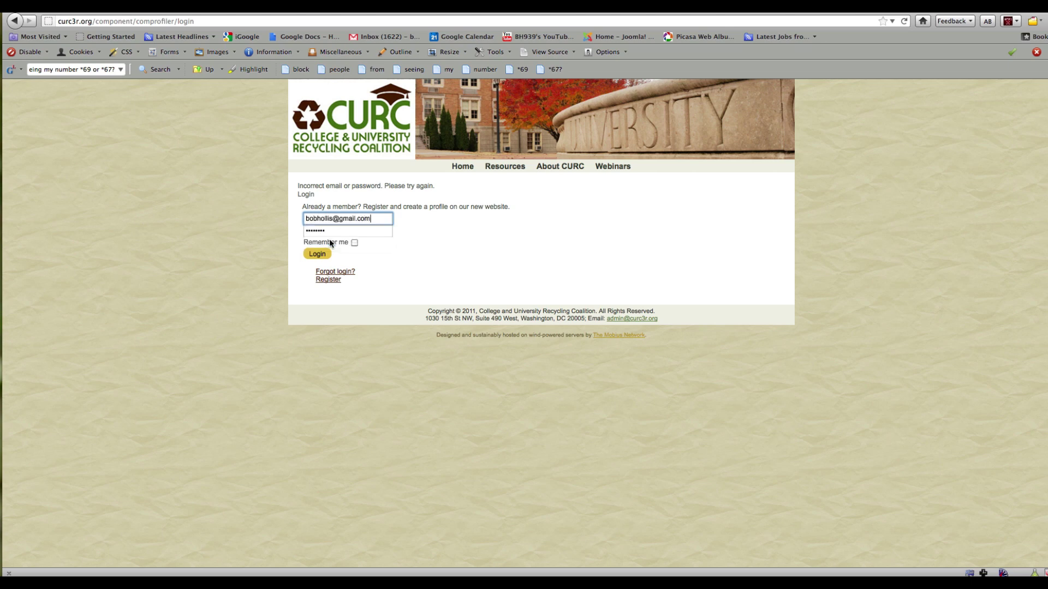
pyautogui.click(322, 255)
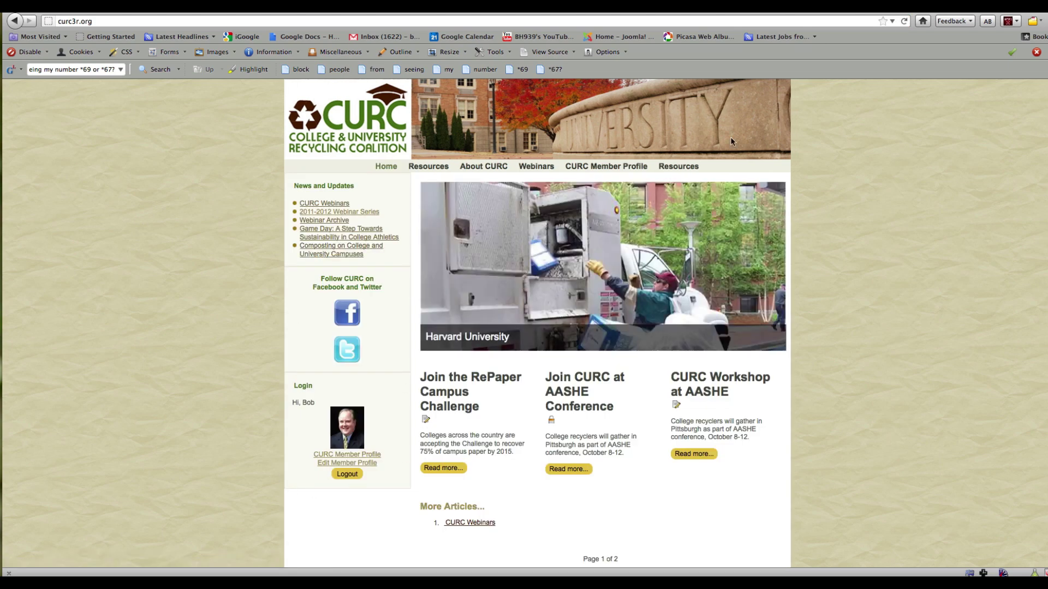
# Open the members' Resources page beside CURC Member Profile and check its side column for the new menu
pyautogui.moveTo(680, 168)
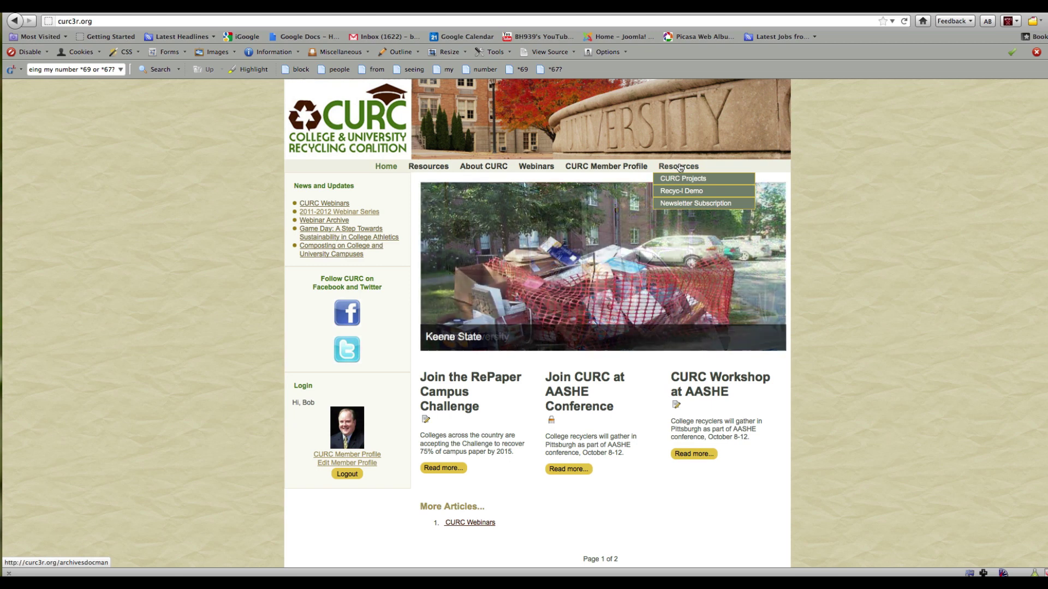
pyautogui.click(679, 167)
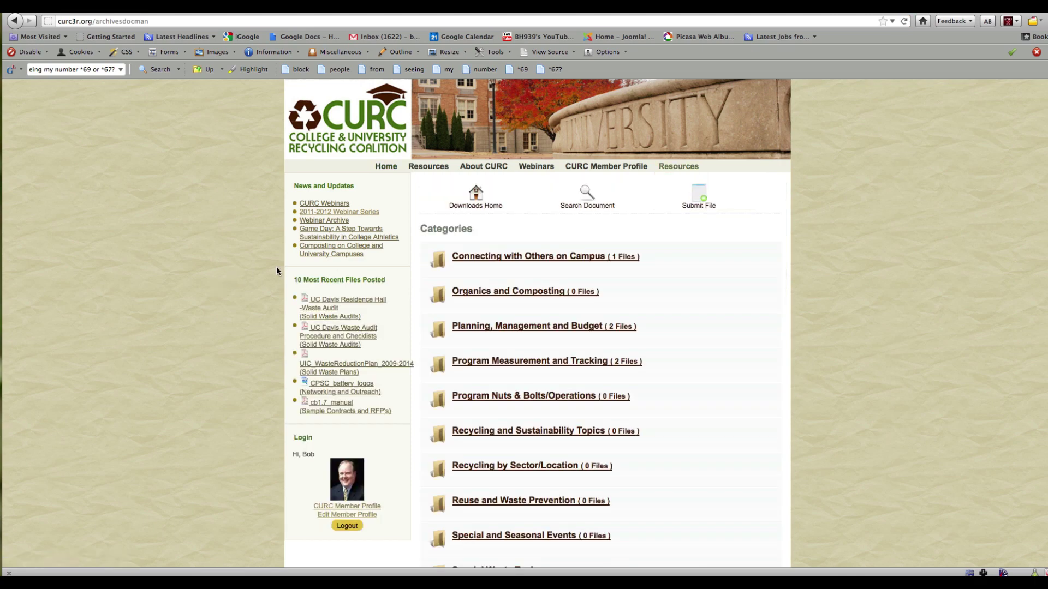
pyautogui.scroll(-3, 270, 267)
# Return to the Module Manager and sort the module list by ID
pyautogui.click(15, 21)
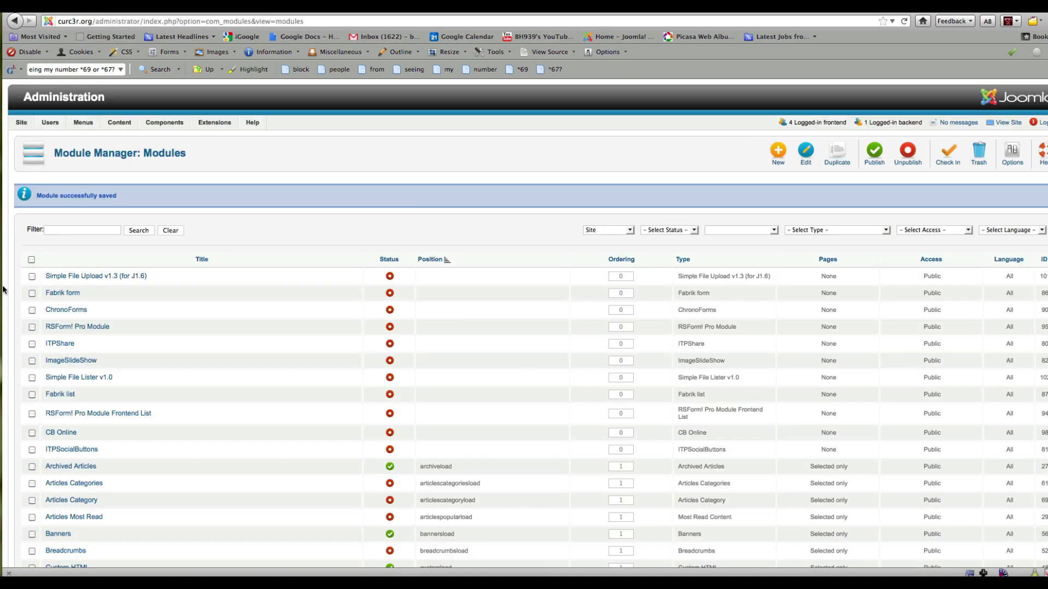
pyautogui.scroll(-5, 253, 302)
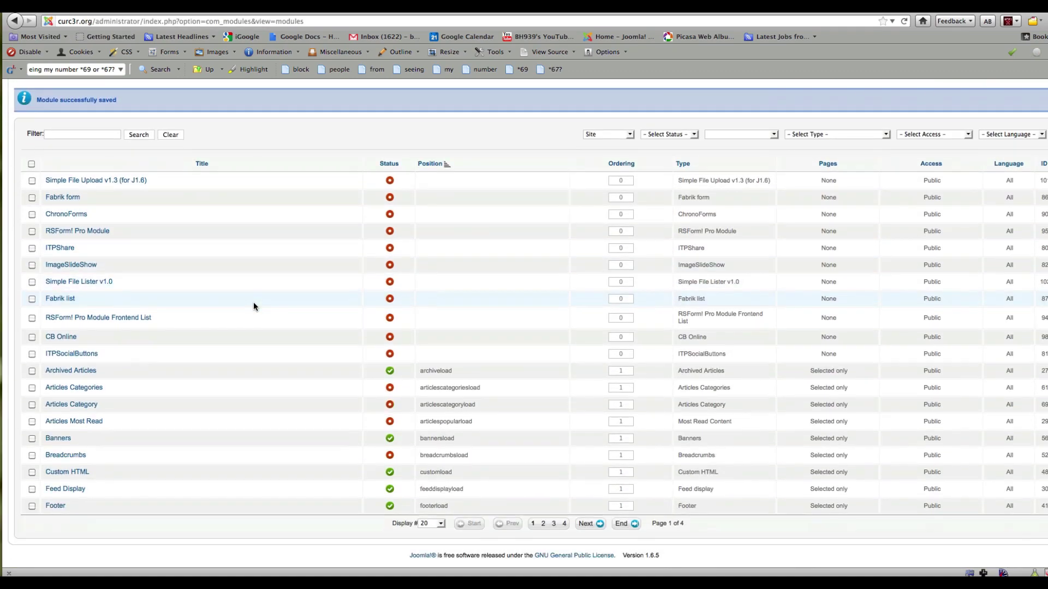
pyautogui.scroll(5, 253, 302)
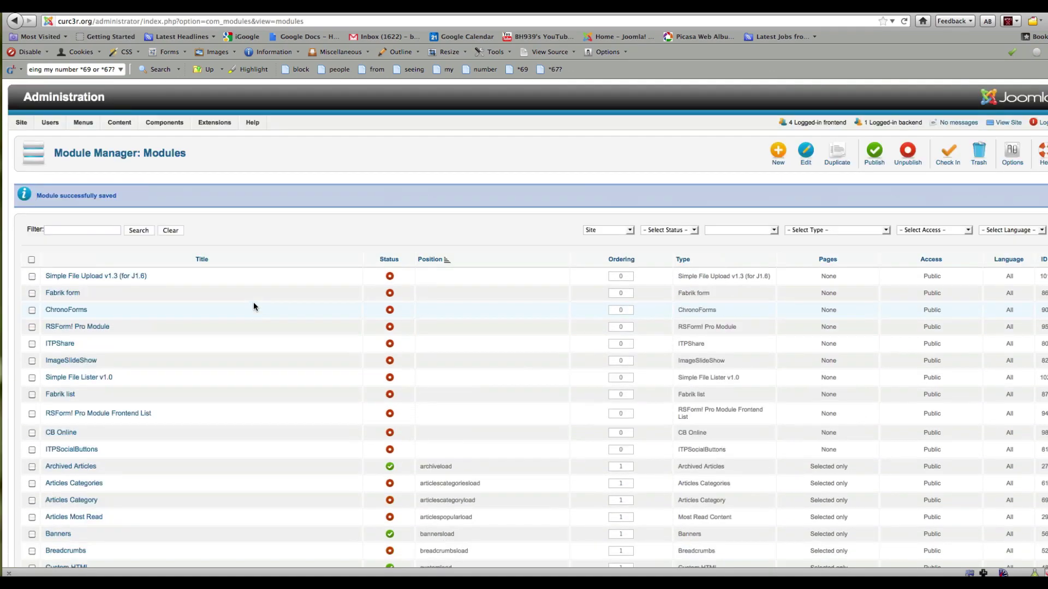
pyautogui.click(1043, 261)
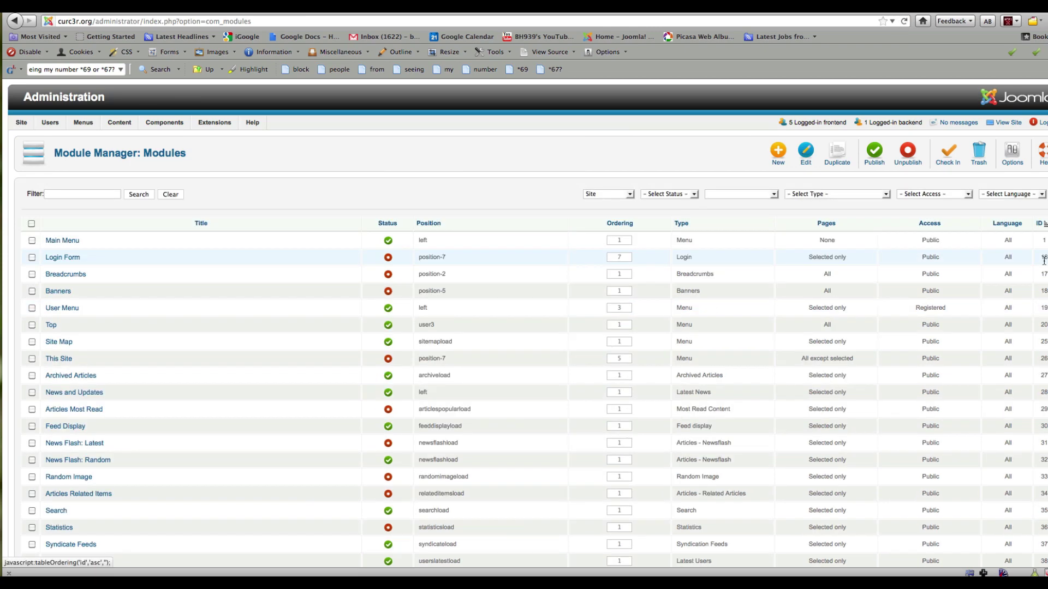
# List the newest modules first, open the Hidden Link Menu module and review its settings and page assignment
pyautogui.click(1039, 224)
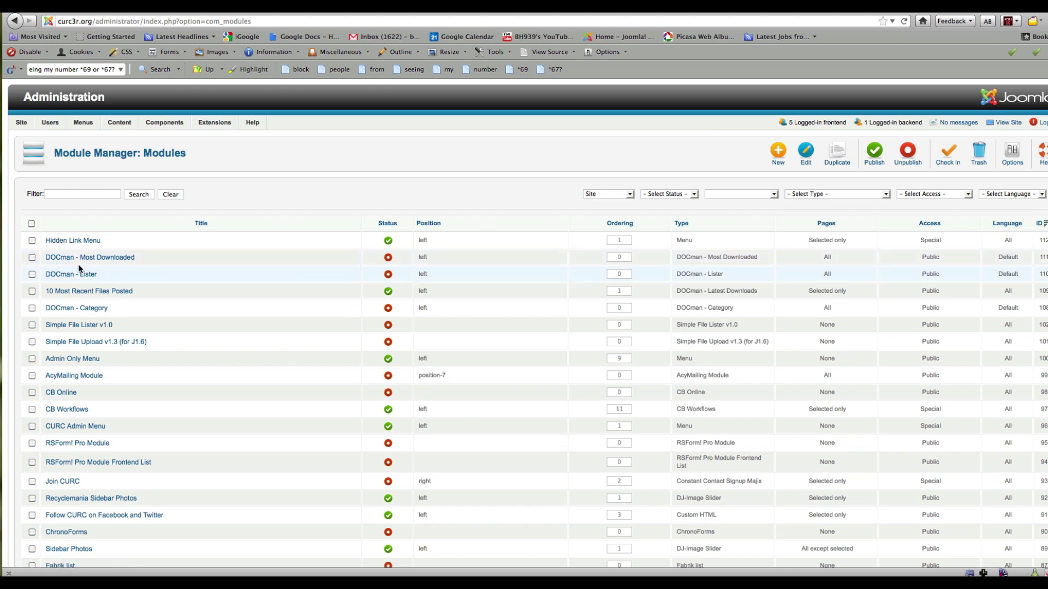
pyautogui.click(74, 240)
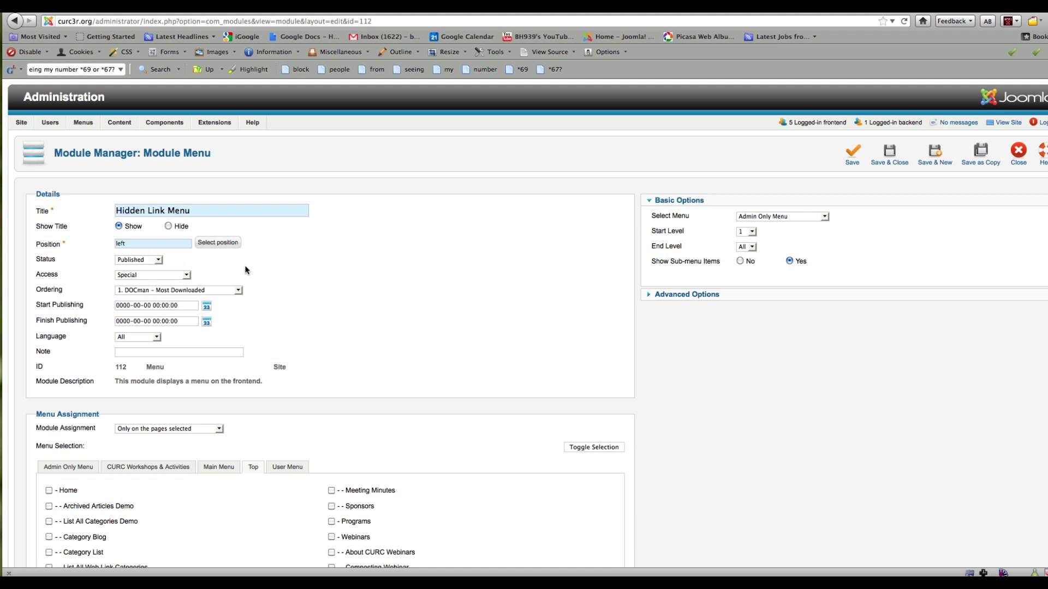
pyautogui.scroll(-2, 332, 281)
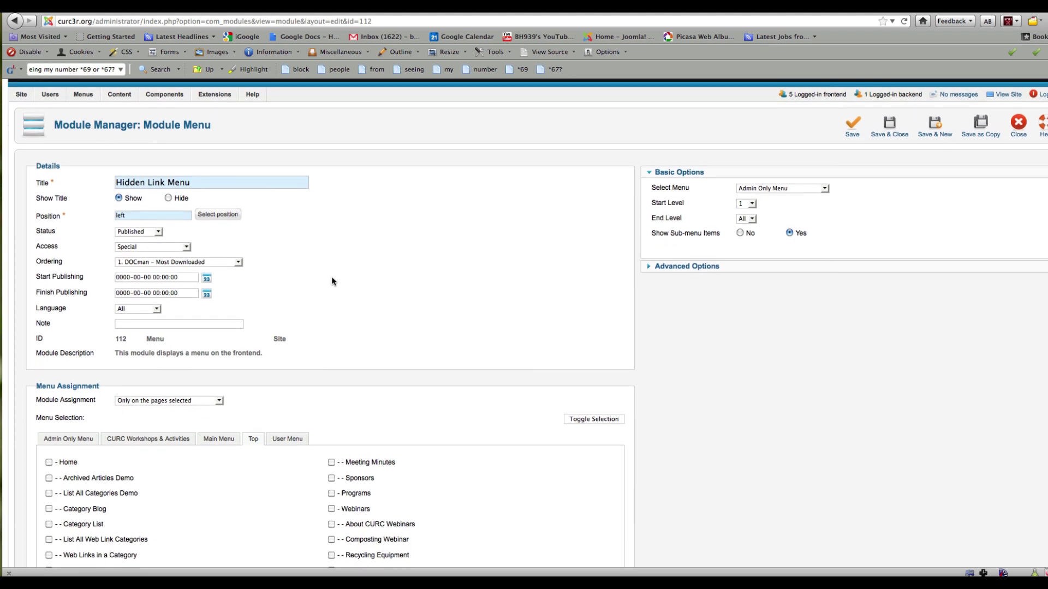
pyautogui.scroll(-10, 575, 335)
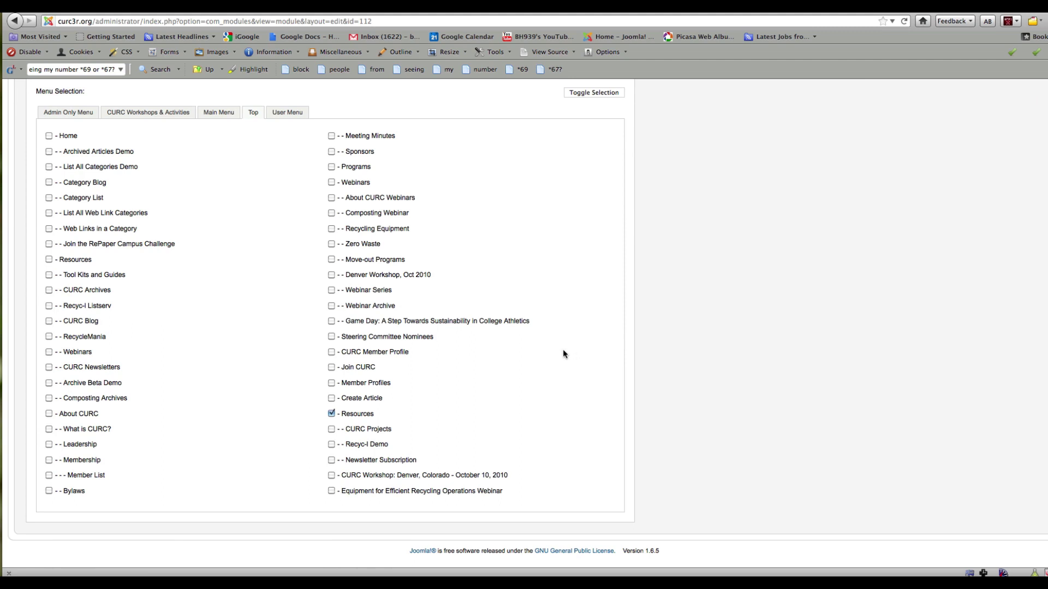
pyautogui.scroll(10, 563, 354)
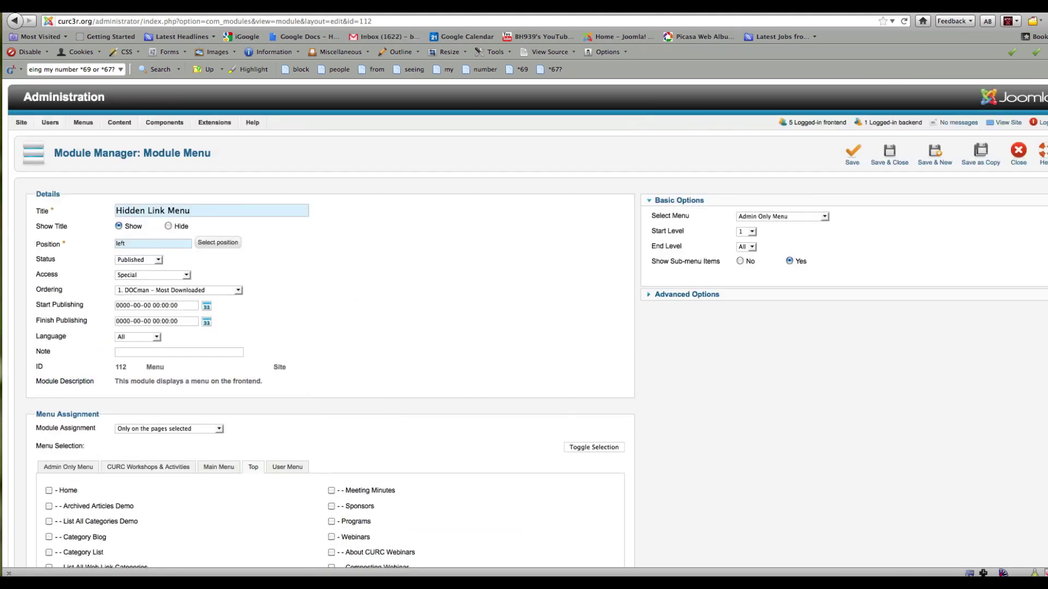
# Check the site's Resources page for the Hidden Link Menu, return to the module's settings, and save and close it
pyautogui.press('super+Left')
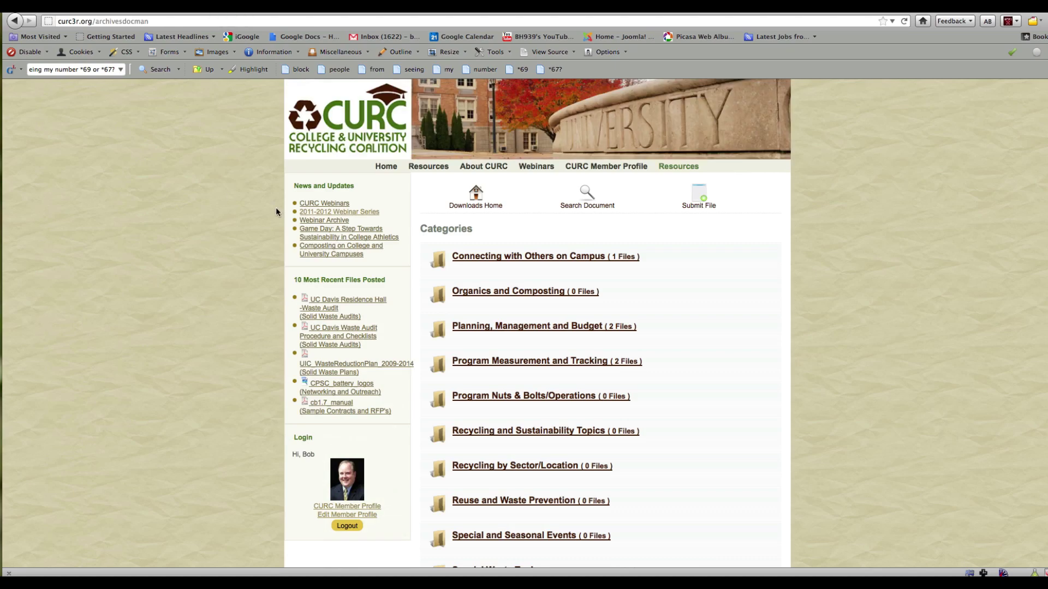
pyautogui.scroll(-3, 276, 211)
pyautogui.scroll(3, 276, 212)
pyautogui.press('super+Right')
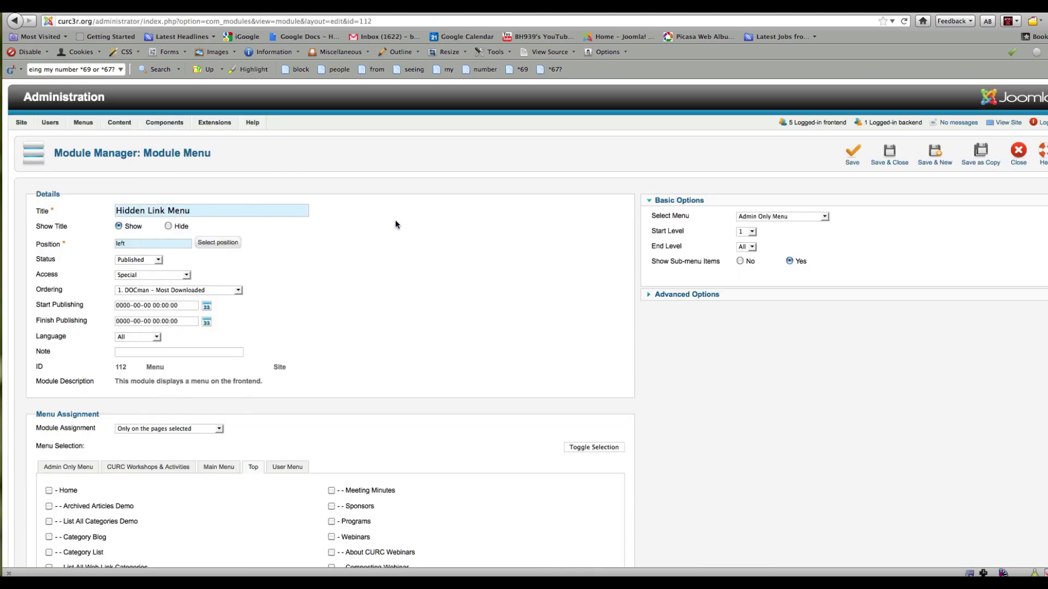
pyautogui.click(891, 153)
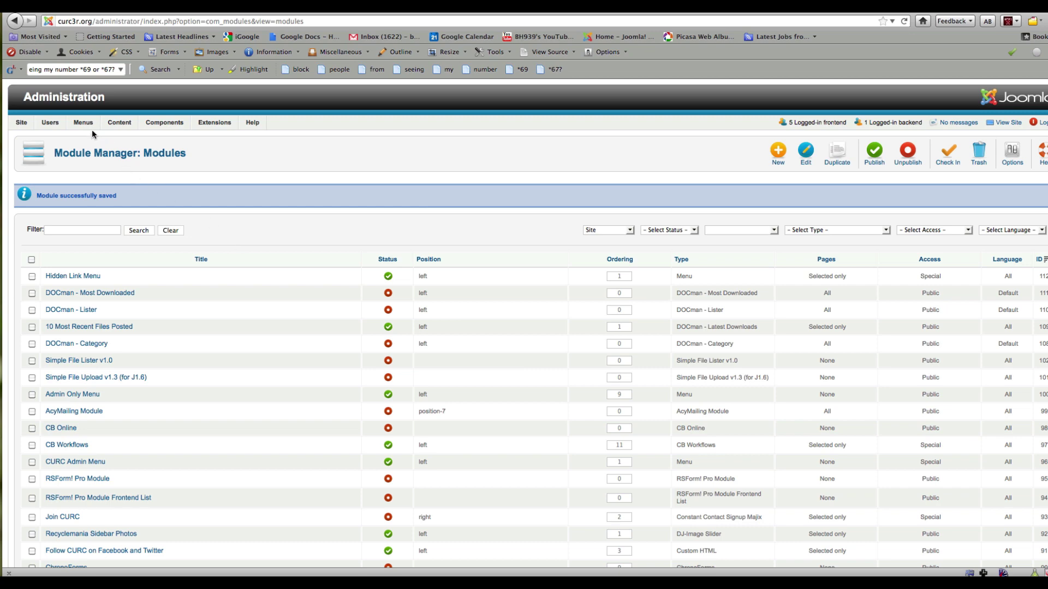
# Create and save a new menu titled "Hidden admin menu" with the menu type "hiddenadminmenu"
pyautogui.moveTo(90, 129)
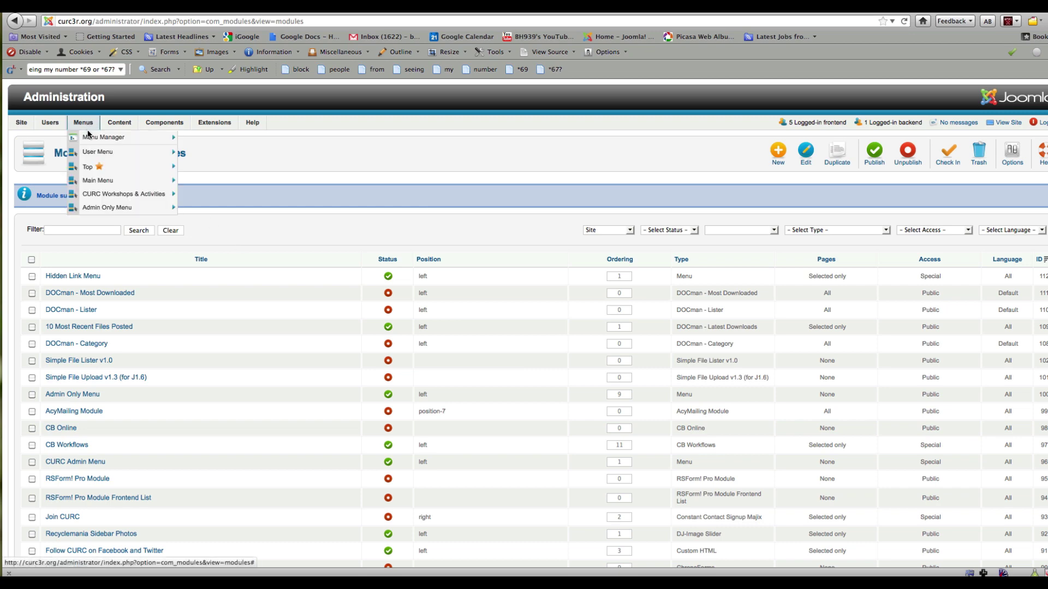
pyautogui.moveTo(91, 168)
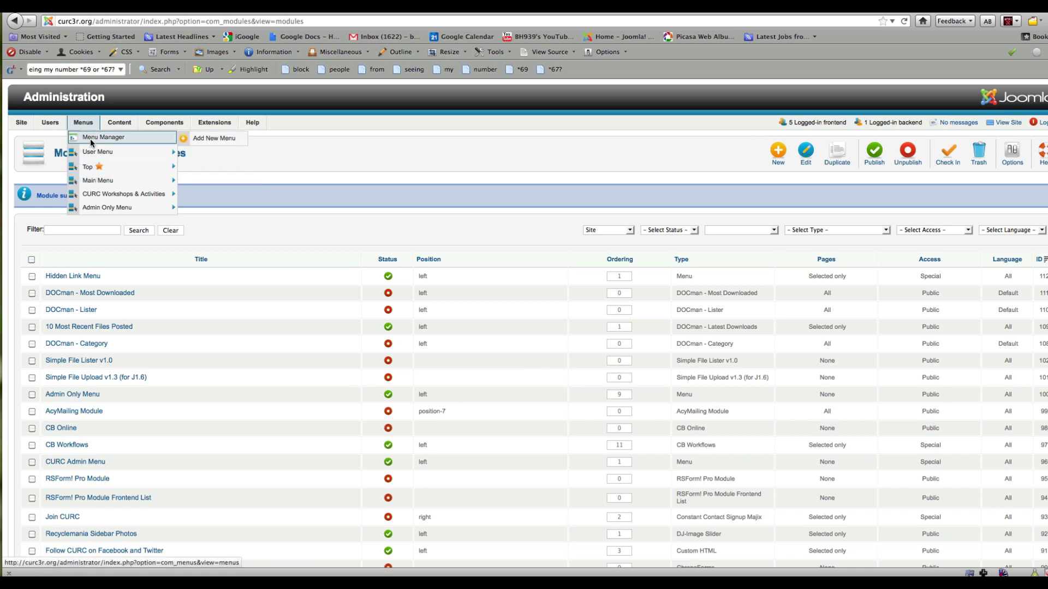
pyautogui.click(212, 140)
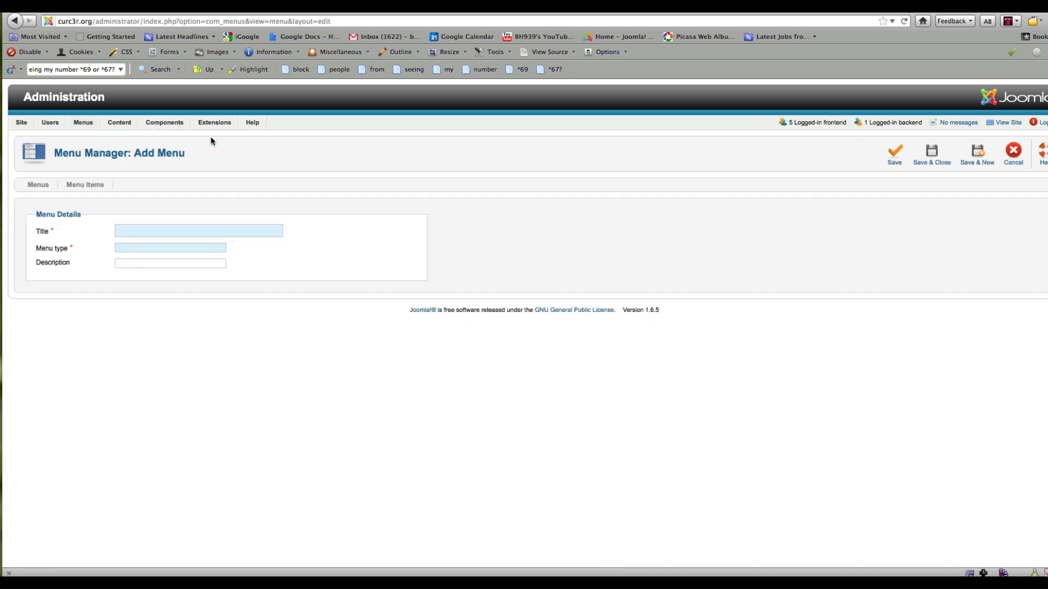
pyautogui.click(174, 231)
pyautogui.write('h')
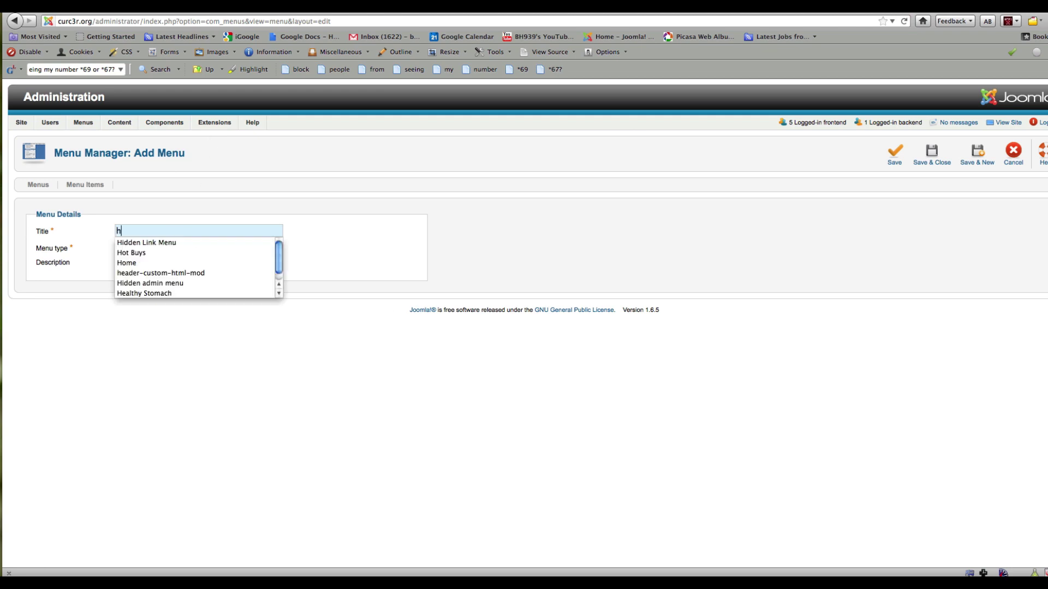
pyautogui.write('ide')
pyautogui.press('BackSpace')
pyautogui.write('de')
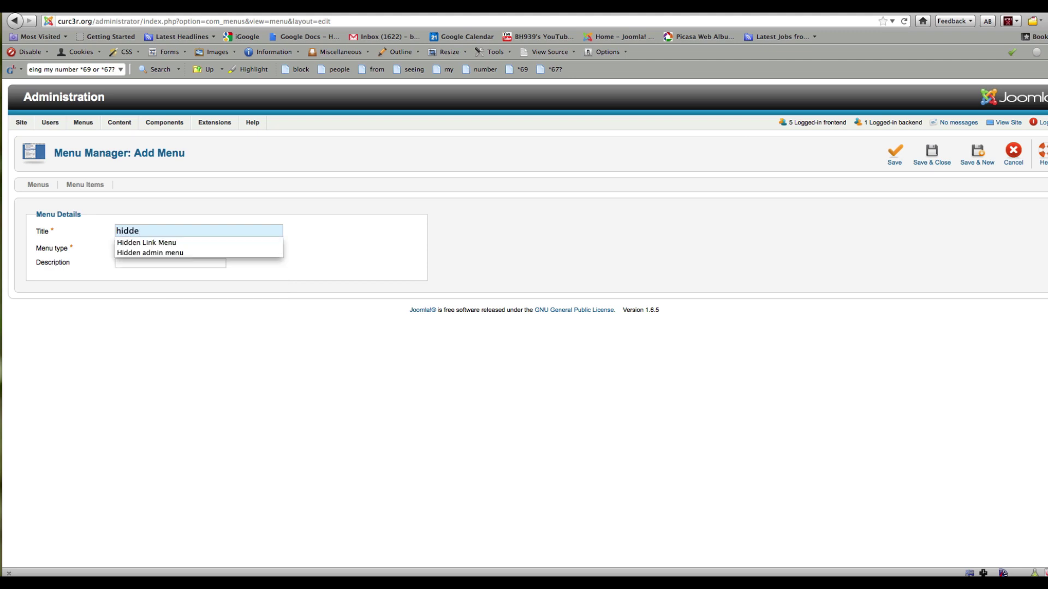
pyautogui.click(161, 251)
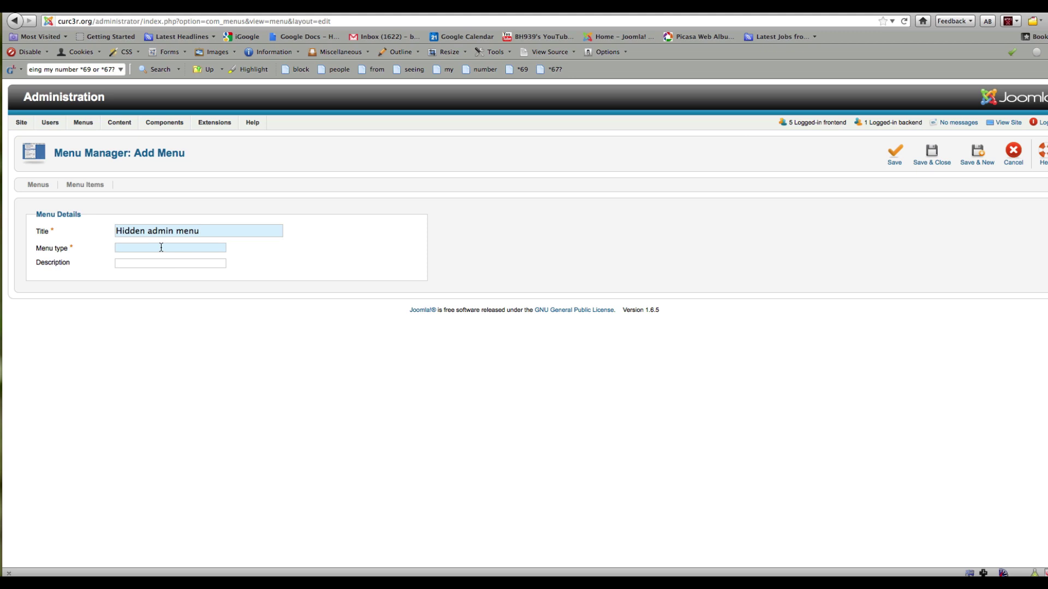
pyautogui.write('hiddenadminmenu')
pyautogui.click(930, 157)
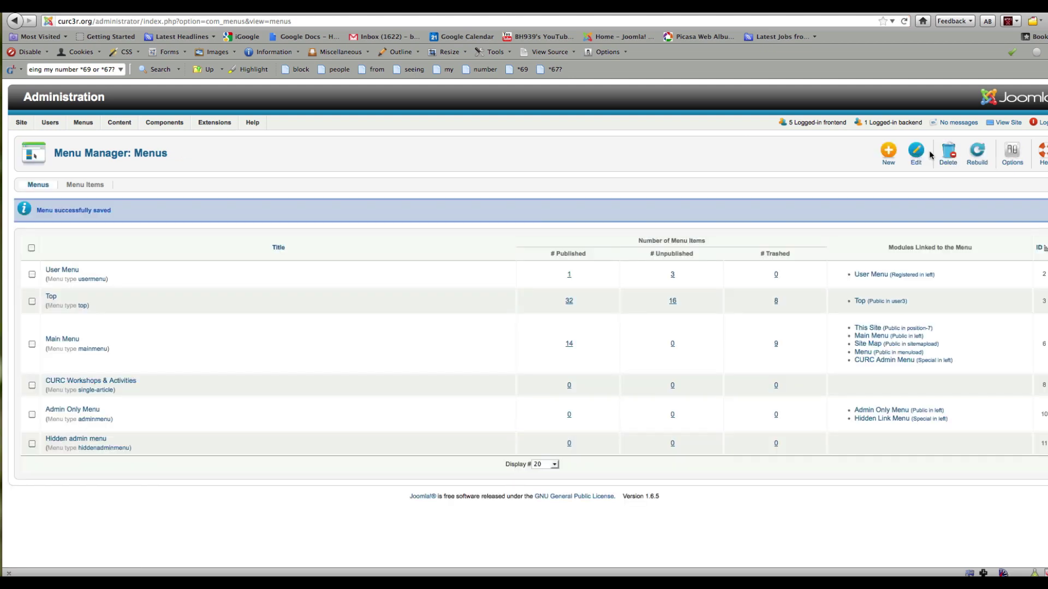
# Start a new menu item in Hidden admin menu and set its type to Single Article
pyautogui.click(90, 439)
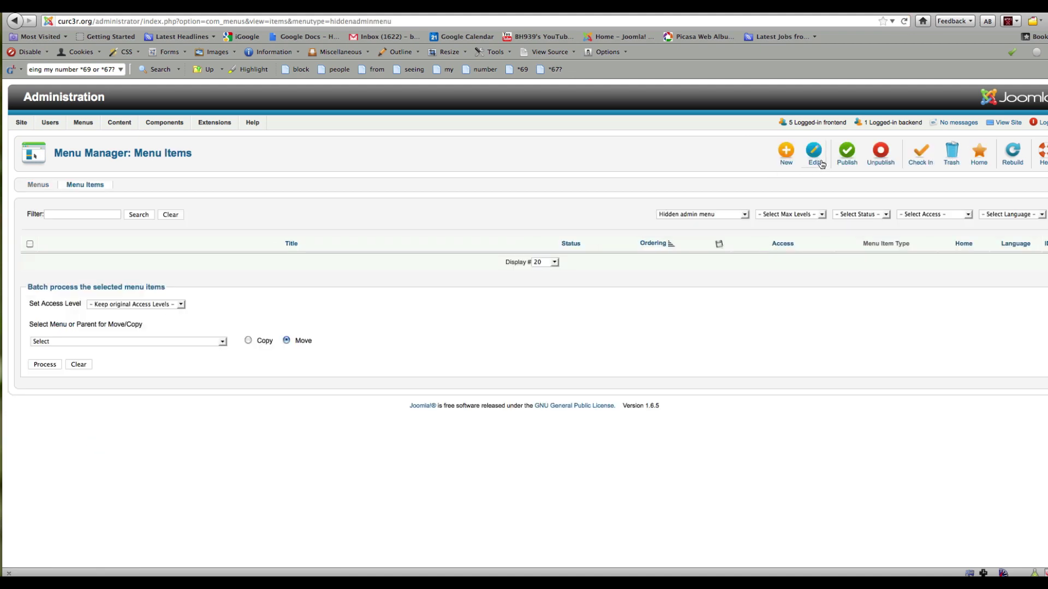
pyautogui.click(787, 156)
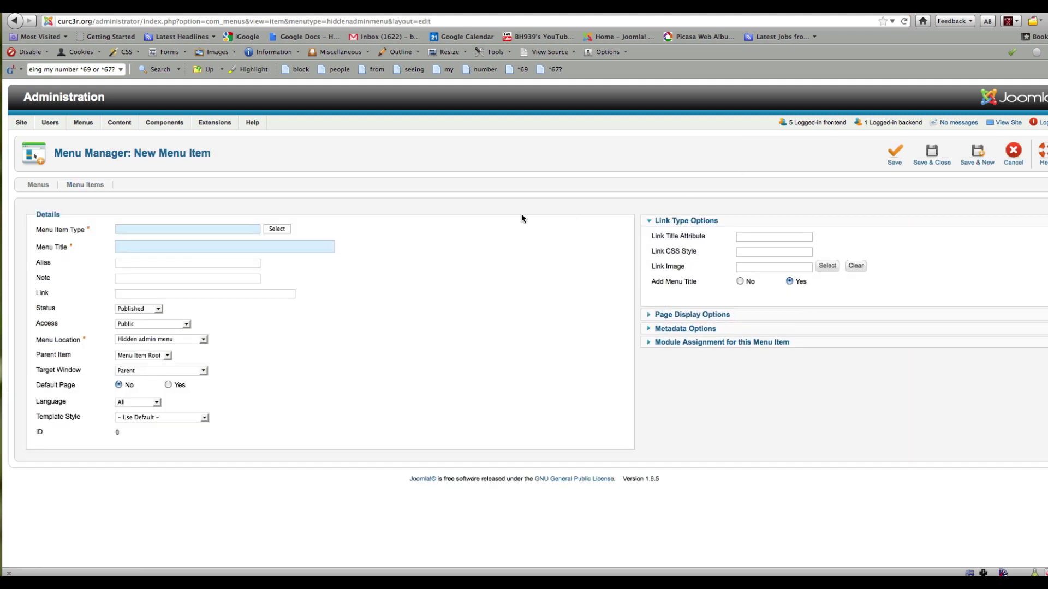
pyautogui.click(275, 230)
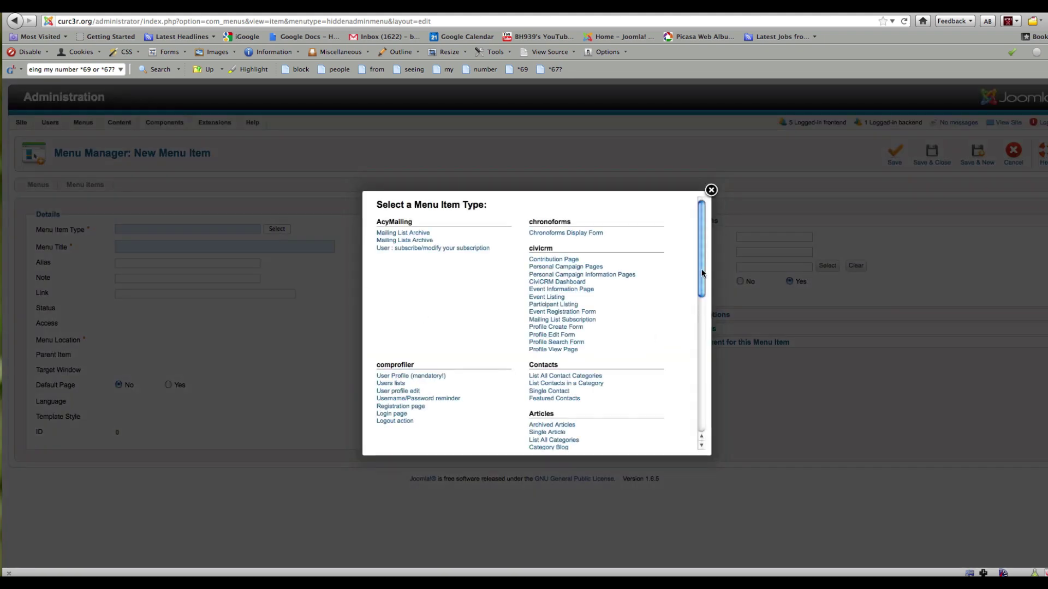
pyautogui.scroll(-3, 703, 273)
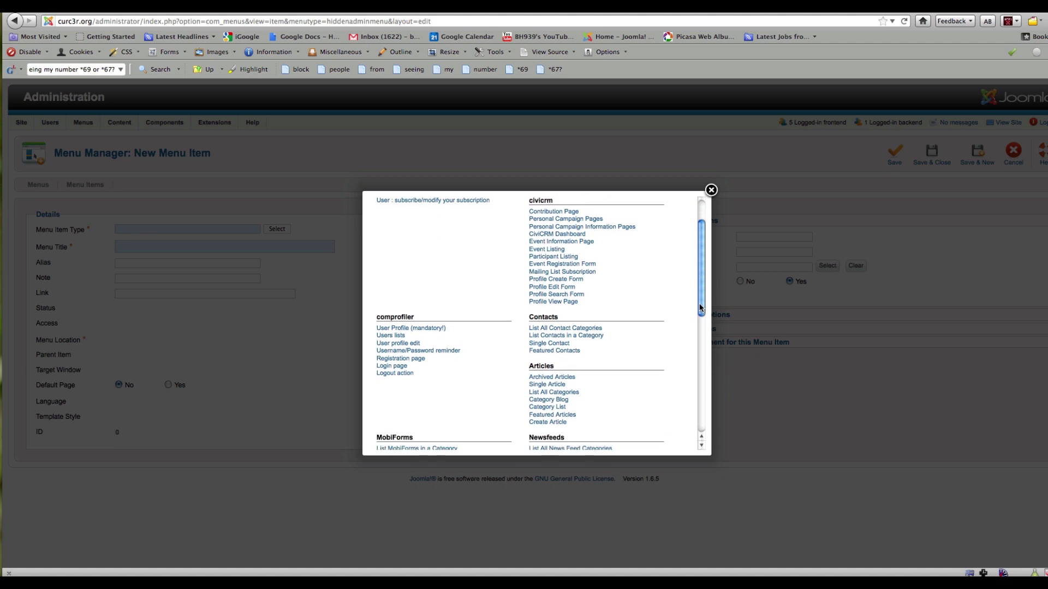
pyautogui.scroll(-3, 534, 390)
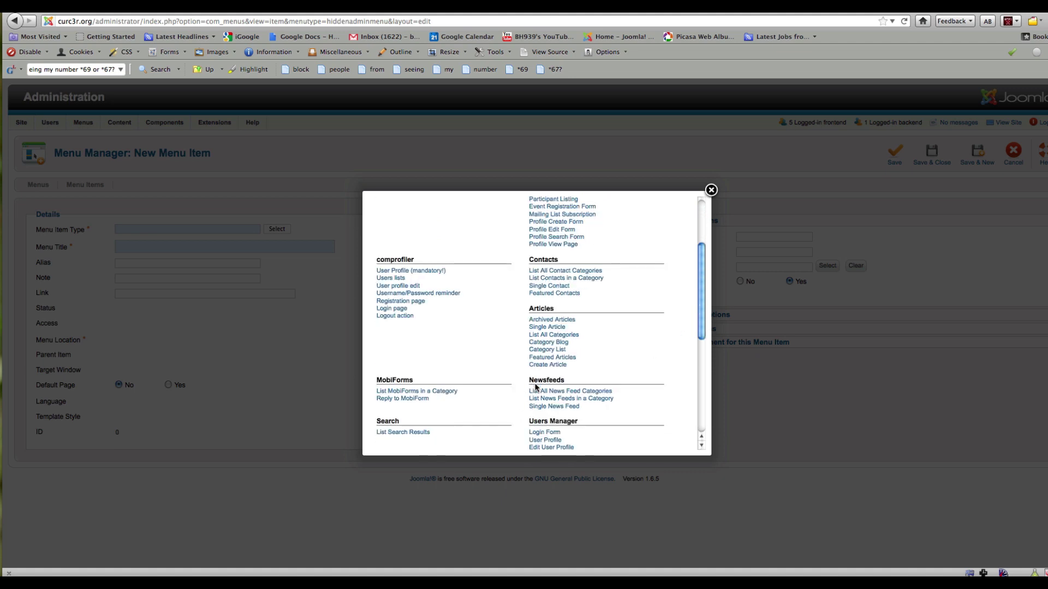
pyautogui.click(539, 328)
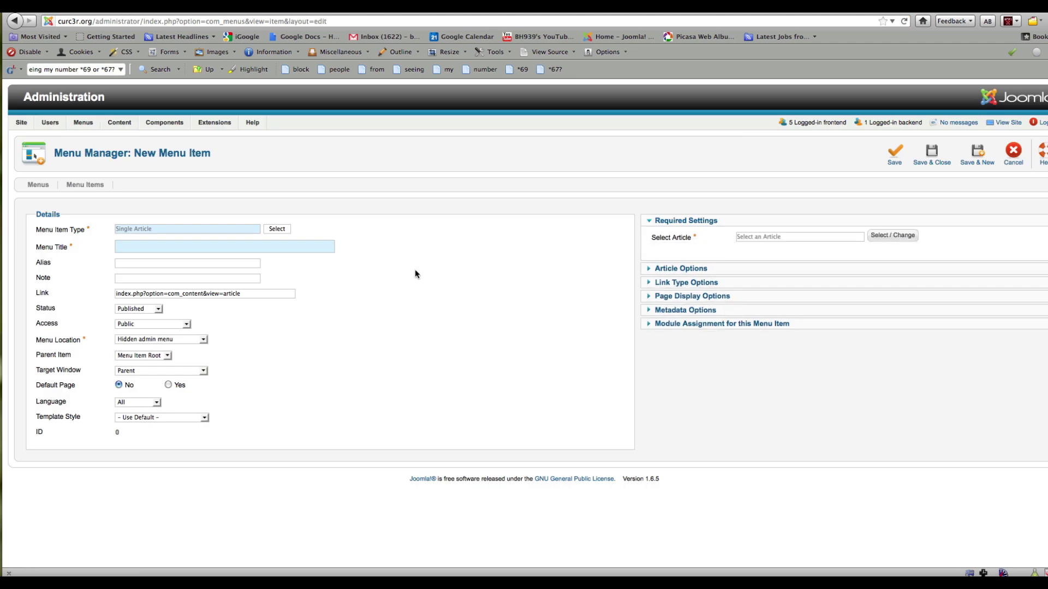
# Link the menu item to the article "New CURC Committee Members", title it "demo Curc Article", and save and close it
pyautogui.click(895, 239)
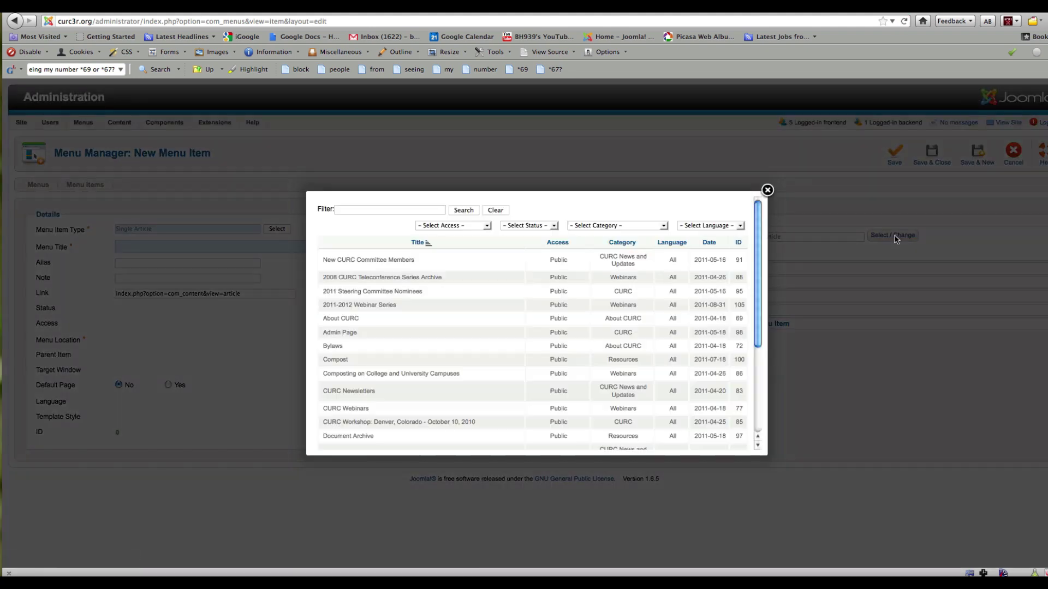
pyautogui.click(367, 260)
pyautogui.click(175, 247)
pyautogui.write('demo Curc Article')
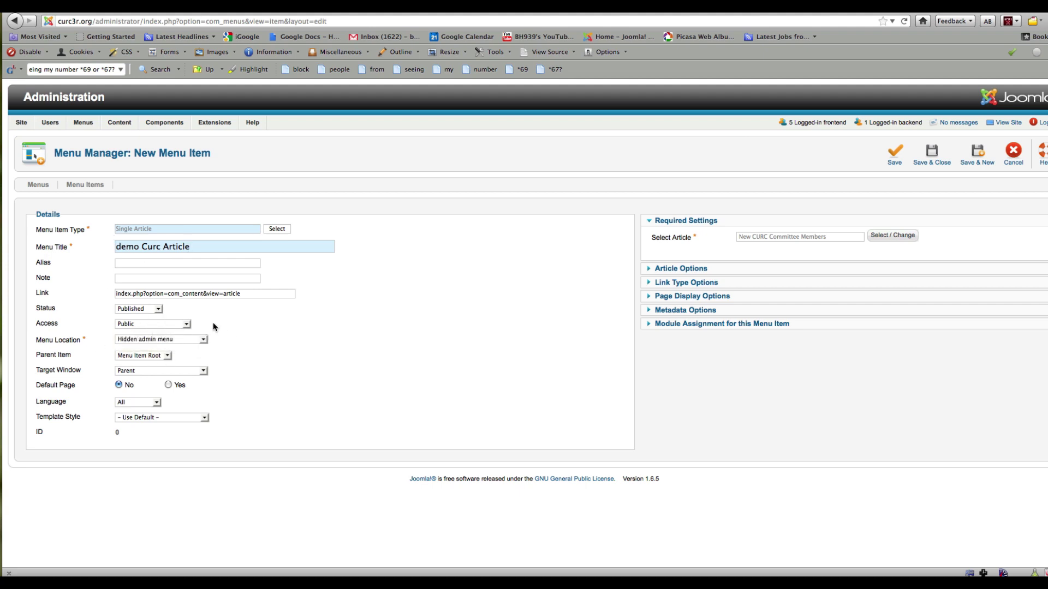
pyautogui.click(931, 153)
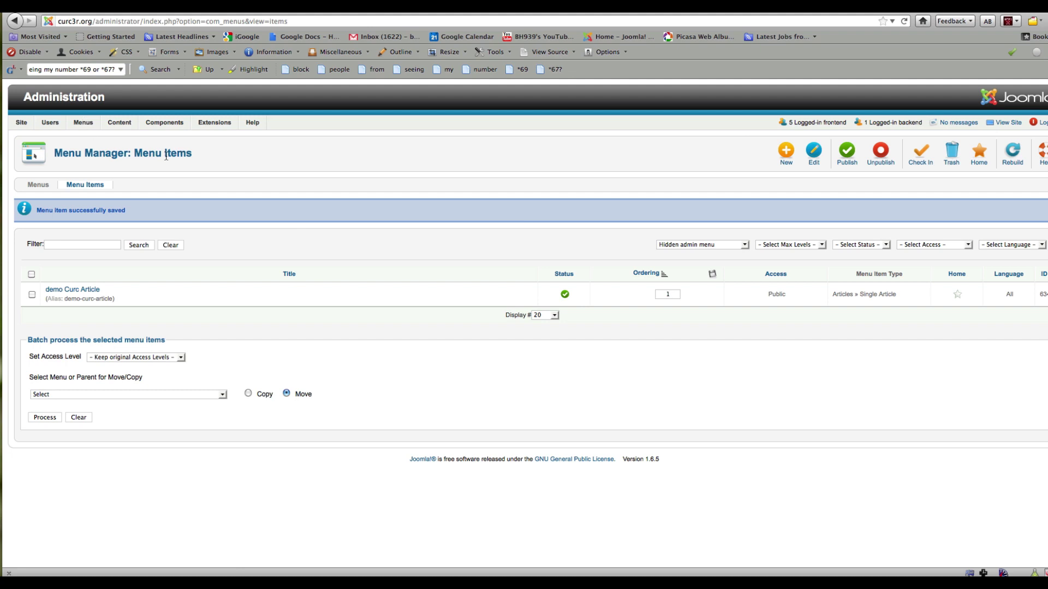
# Review which menu the Hidden Link Menu module displays, keeping Hidden admin menu selected, and close the module
pyautogui.moveTo(83, 124)
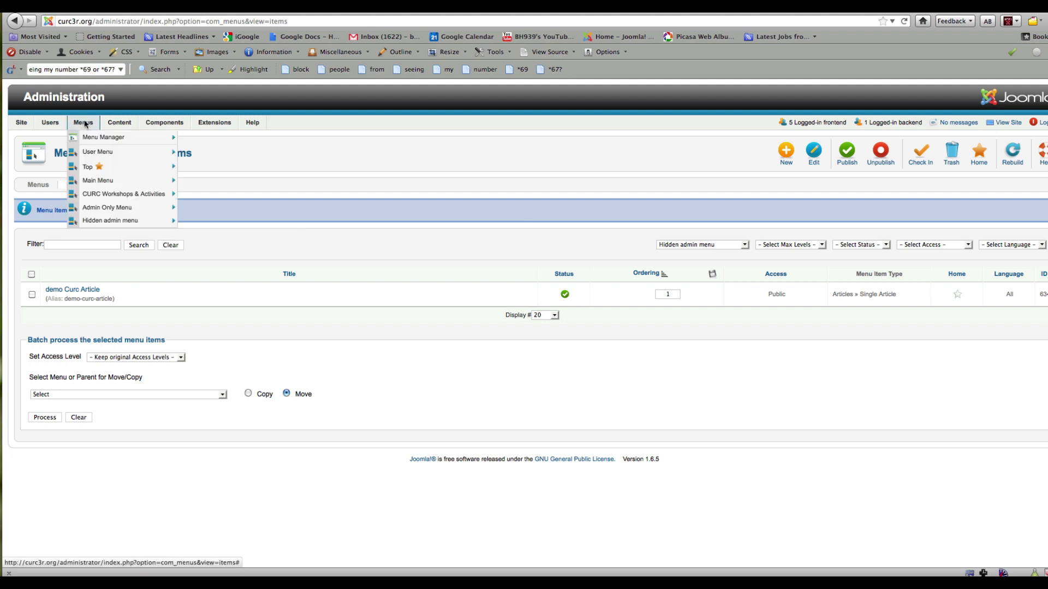
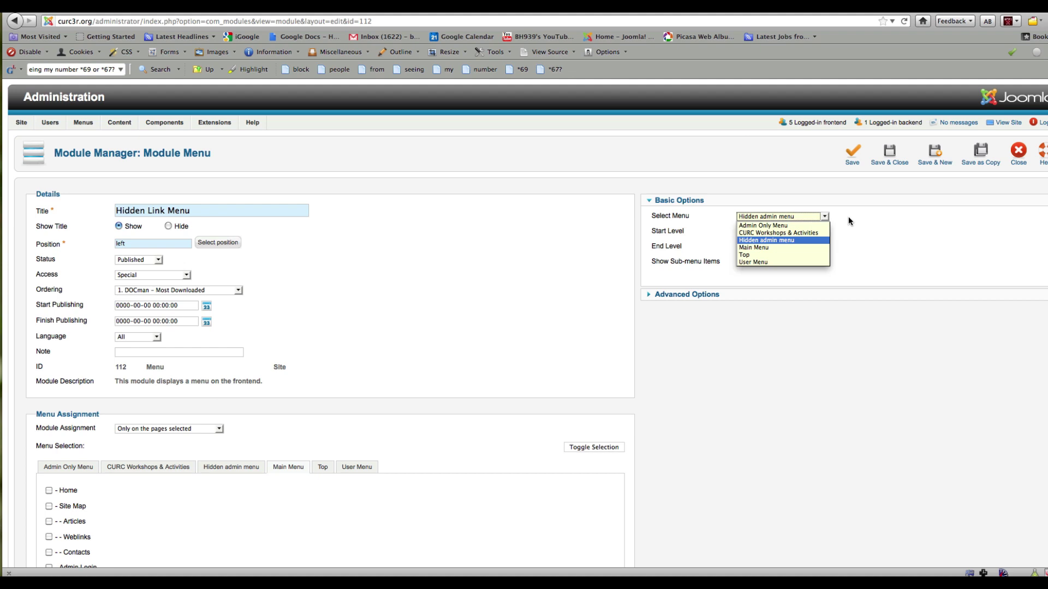
pyautogui.click(848, 221)
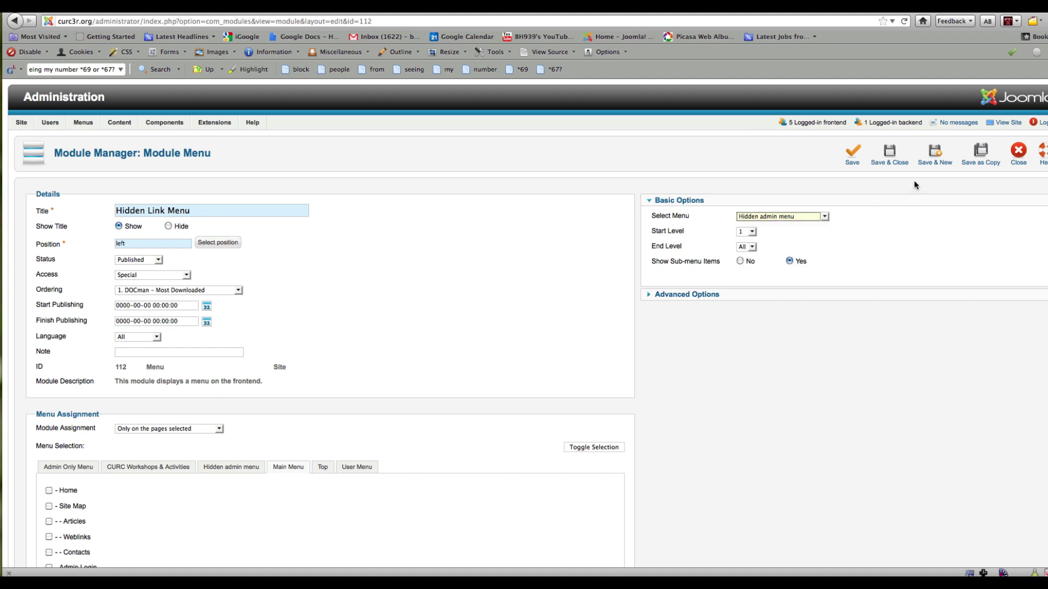
pyautogui.click(1018, 154)
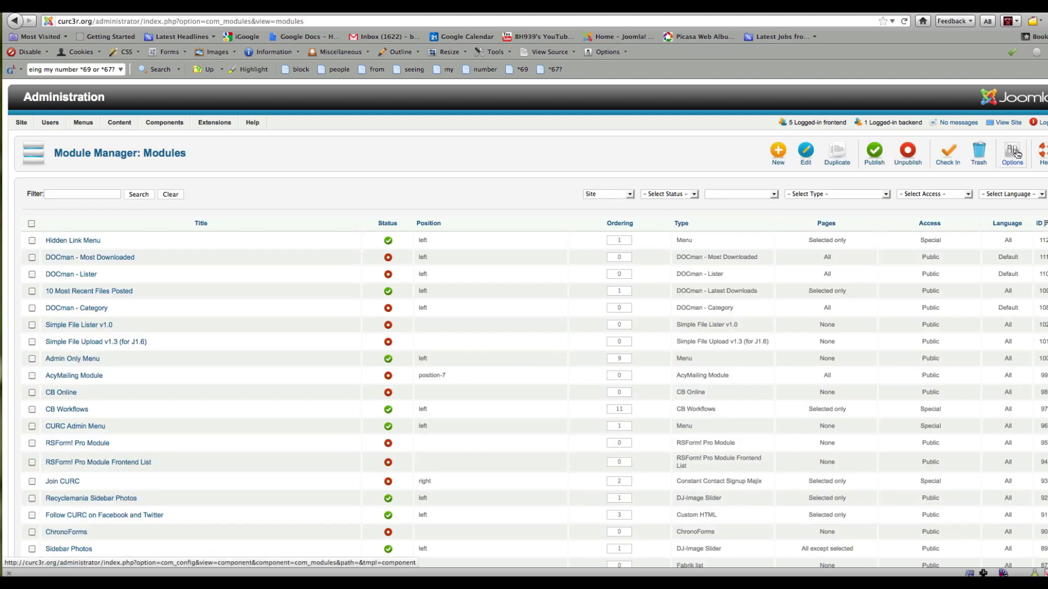
# Start a new module of type Menu and review the menus it can display, keeping Admin Only Menu selected
pyautogui.click(779, 153)
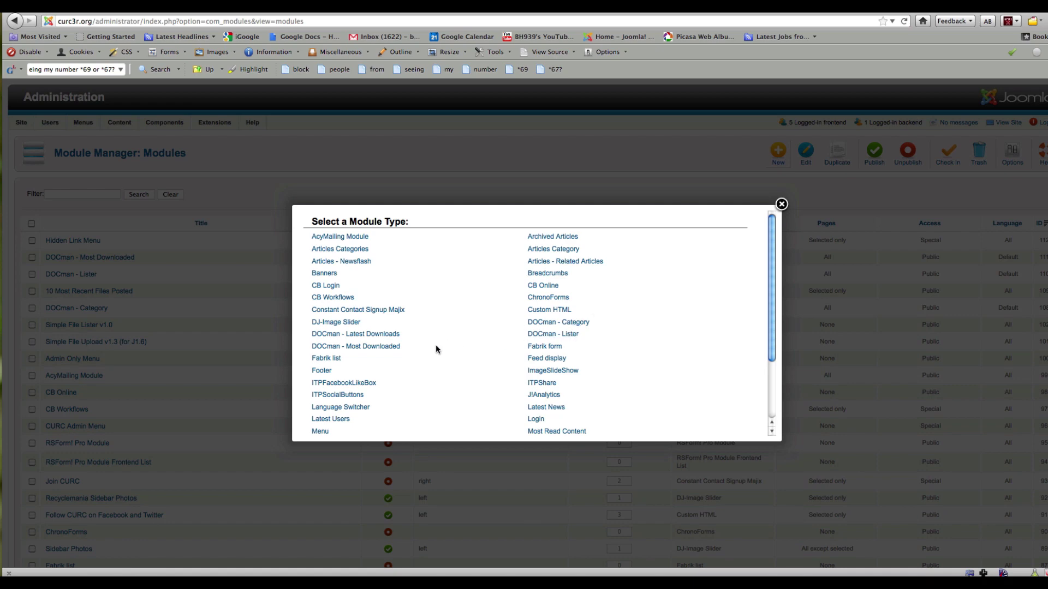
pyautogui.click(319, 432)
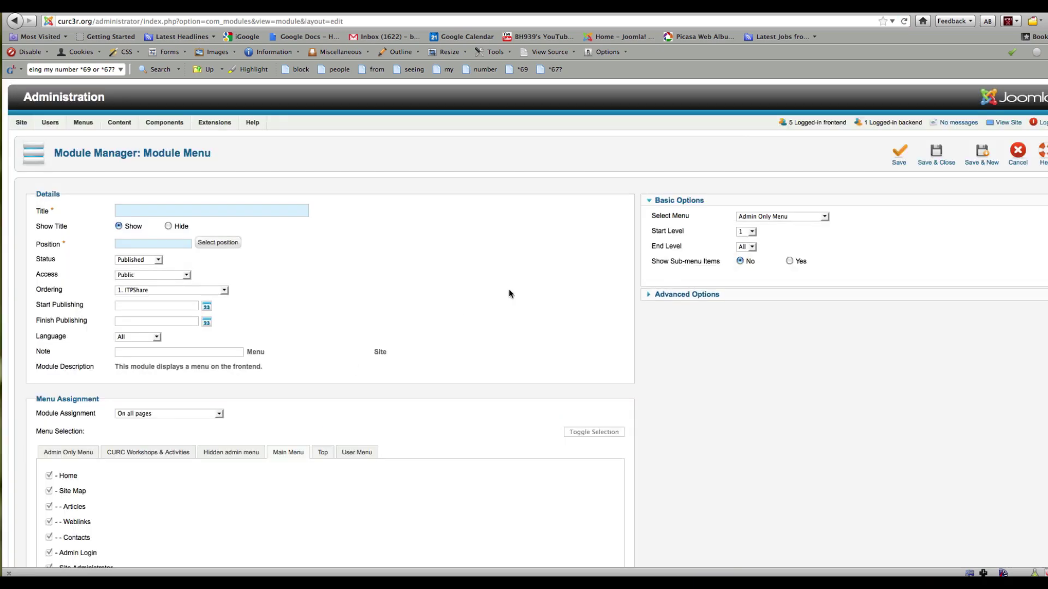
pyautogui.click(824, 217)
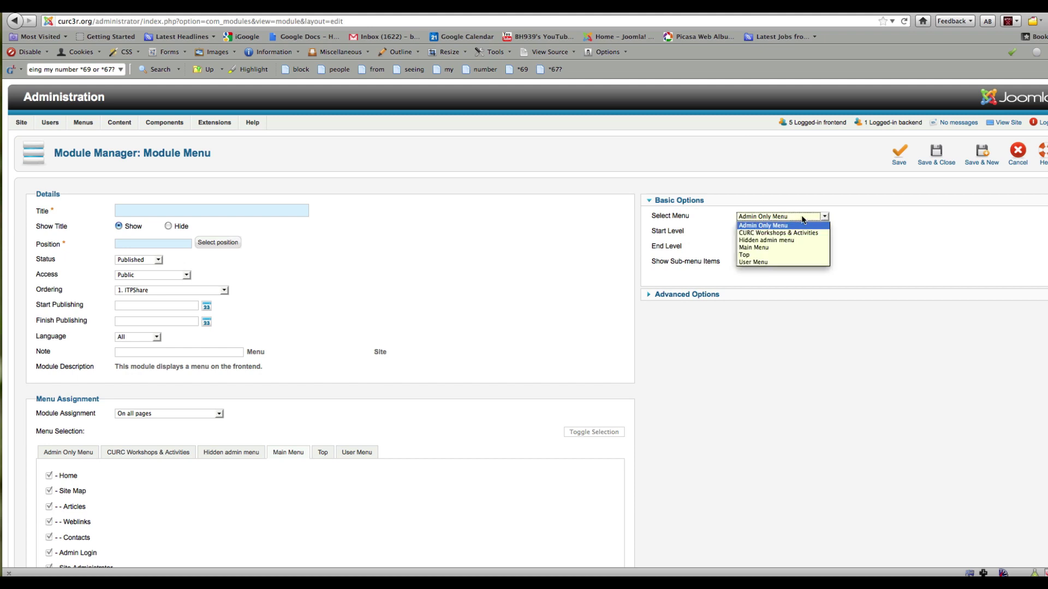
pyautogui.click(525, 220)
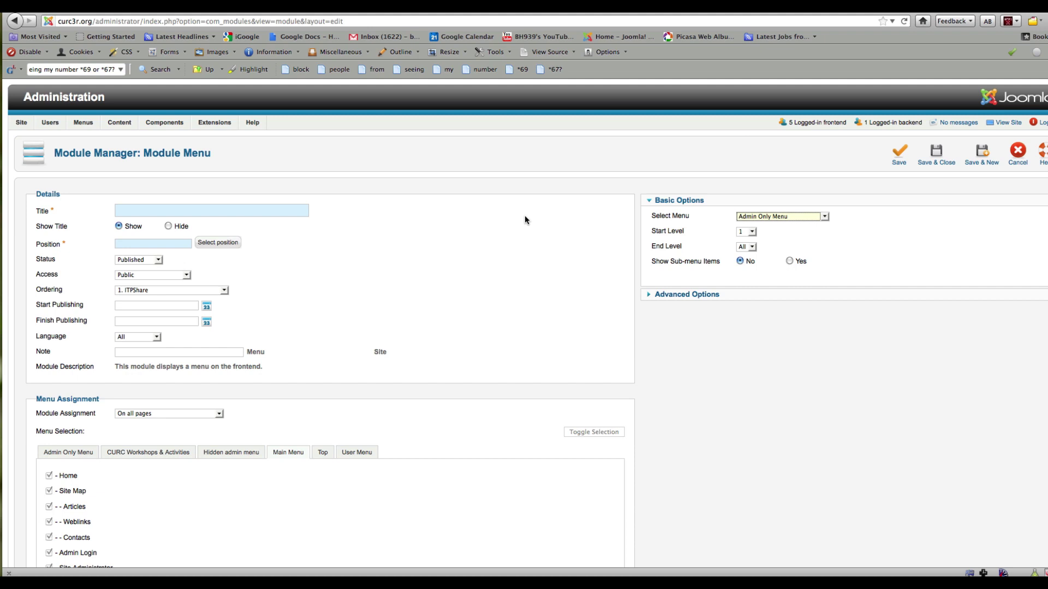
# Show the Hidden admin menu items in the new module's page assignment and try to save and close the module
pyautogui.click(223, 454)
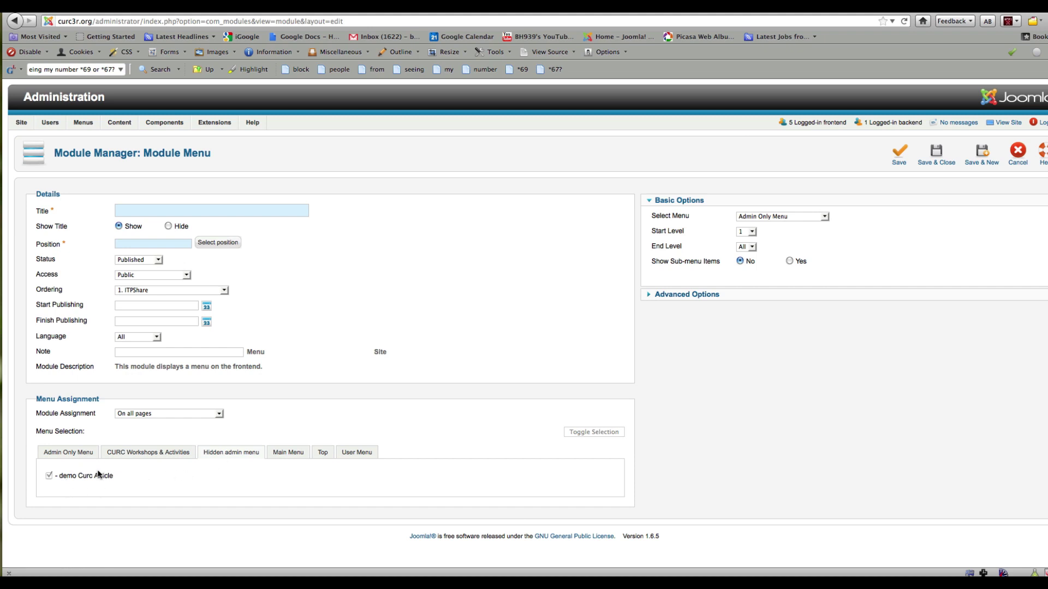
pyautogui.click(937, 153)
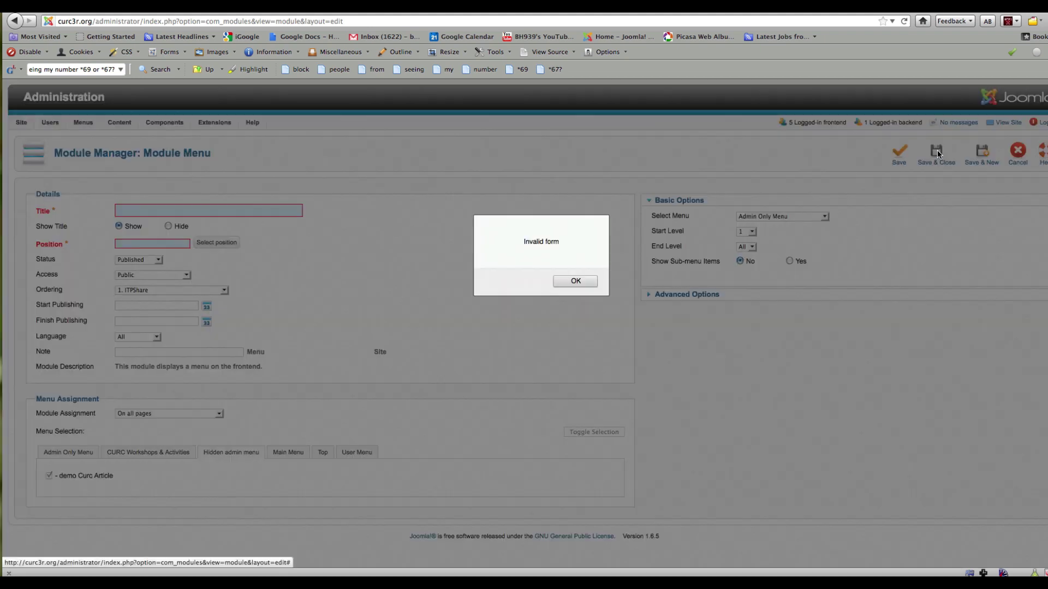
pyautogui.click(571, 283)
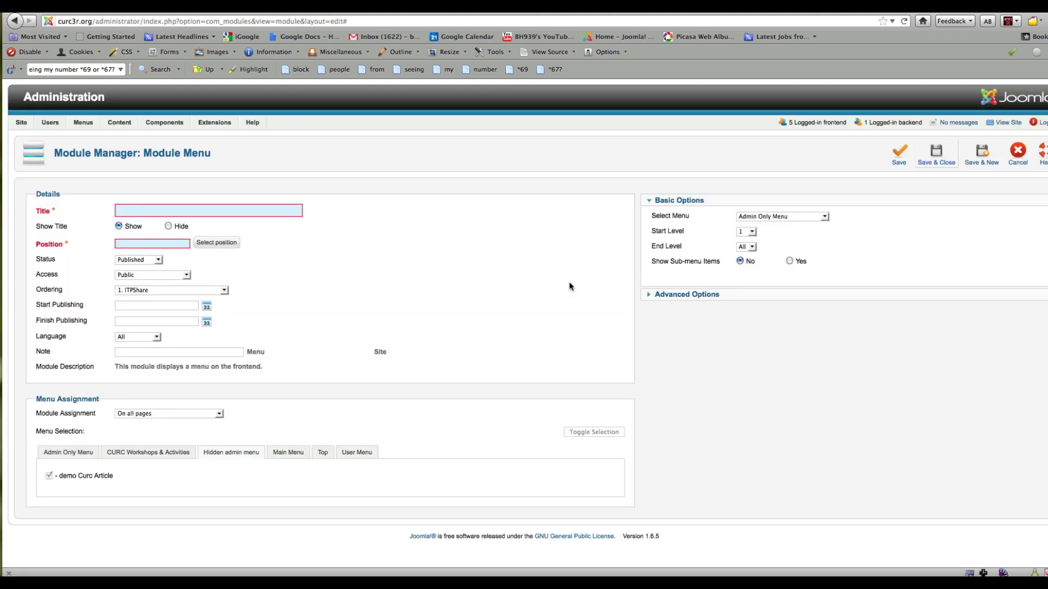
# Cancel the new module, set the Hidden Link Menu module to display Hidden admin menu, and save it
pyautogui.click(1017, 152)
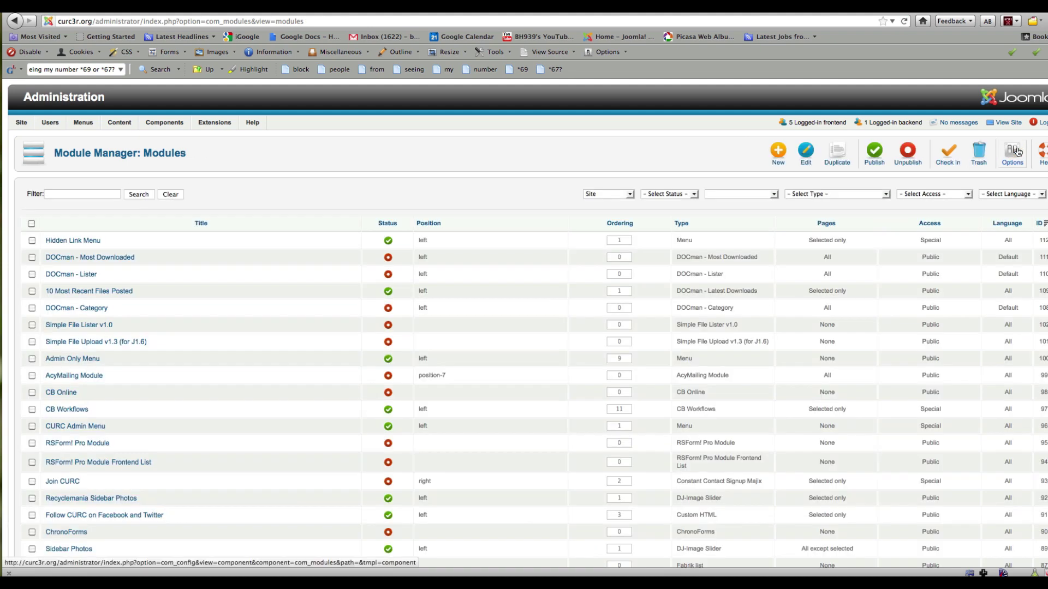
pyautogui.click(77, 241)
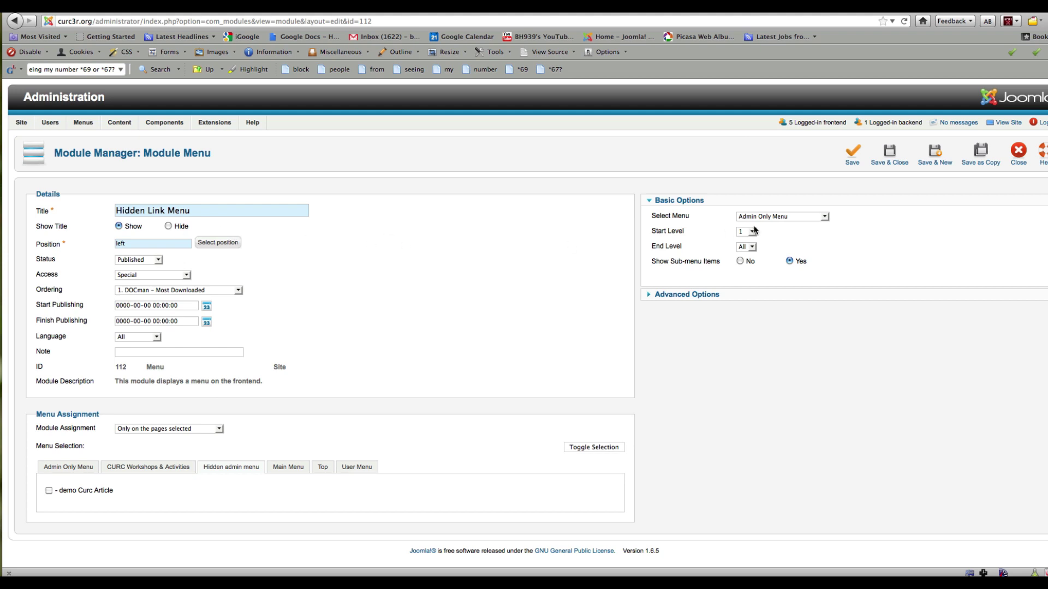
pyautogui.click(825, 218)
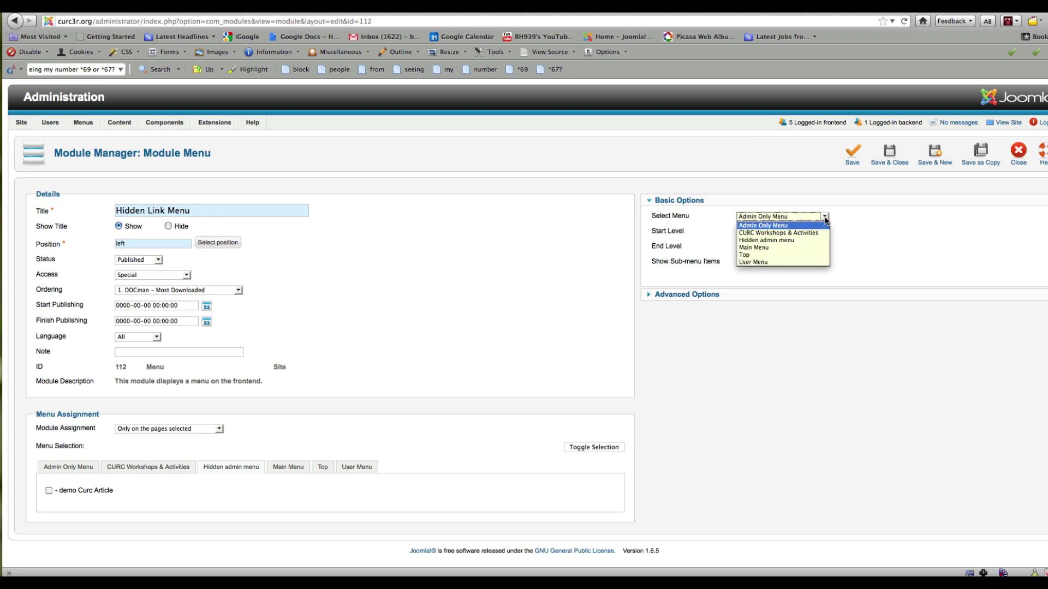
pyautogui.click(804, 241)
pyautogui.click(849, 153)
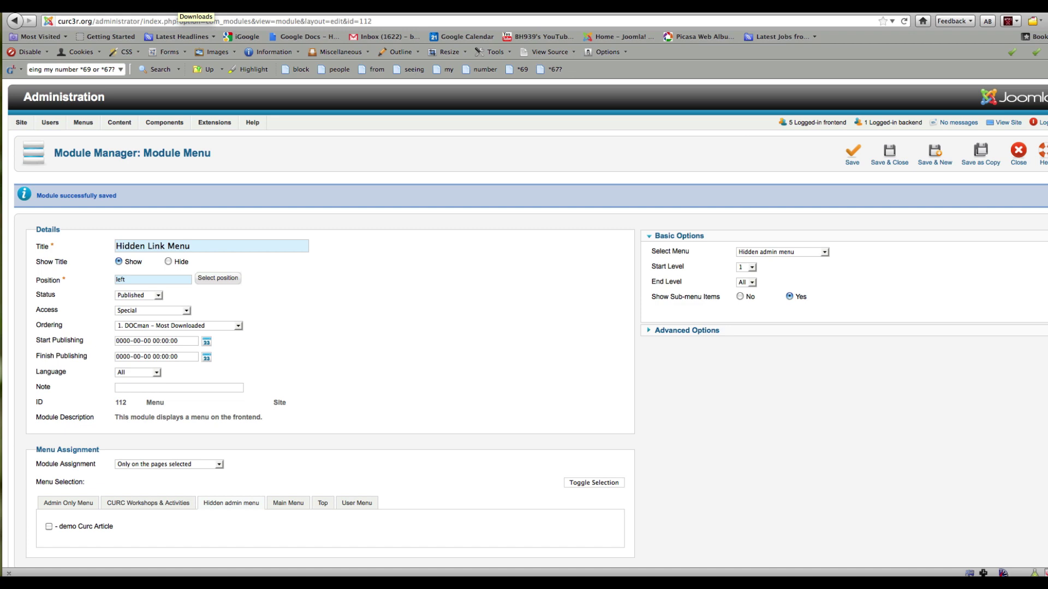
# Reload the site's Resources page and open the demo Curc Article link in the Hidden Link Menu
pyautogui.click(183, 6)
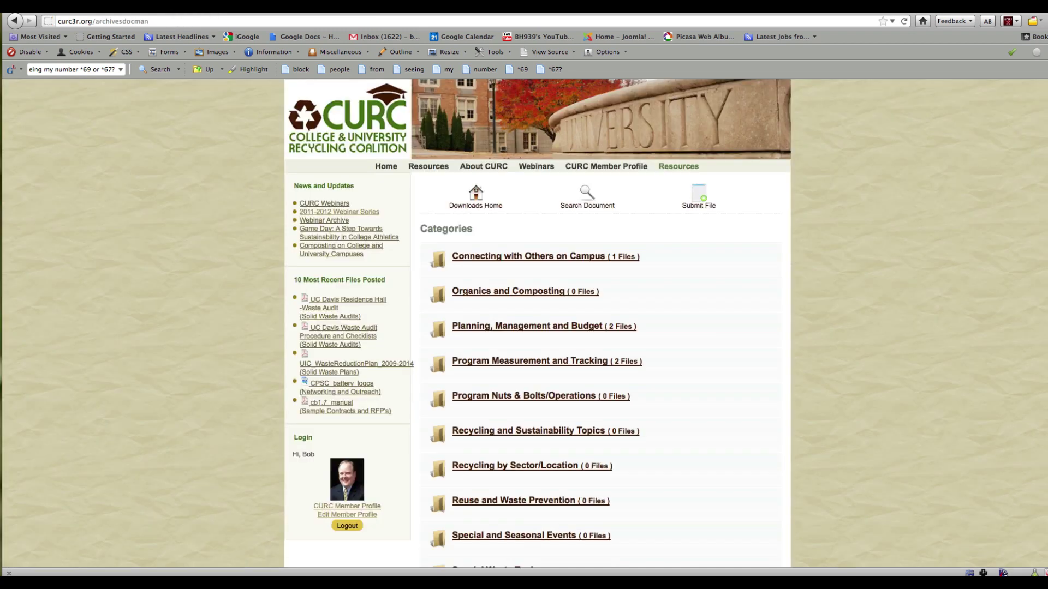
pyautogui.click(905, 22)
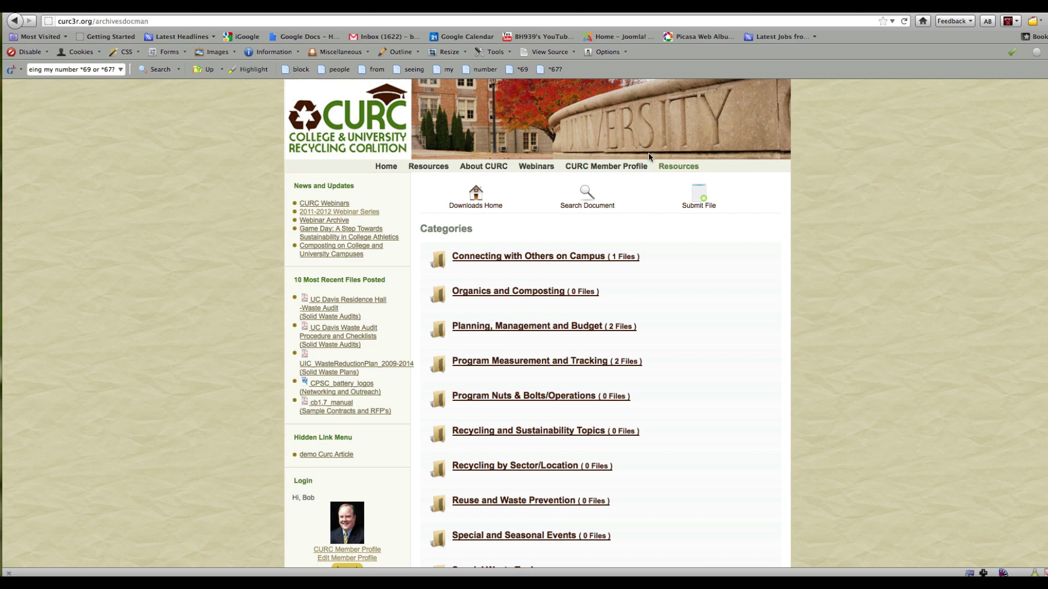
pyautogui.click(680, 164)
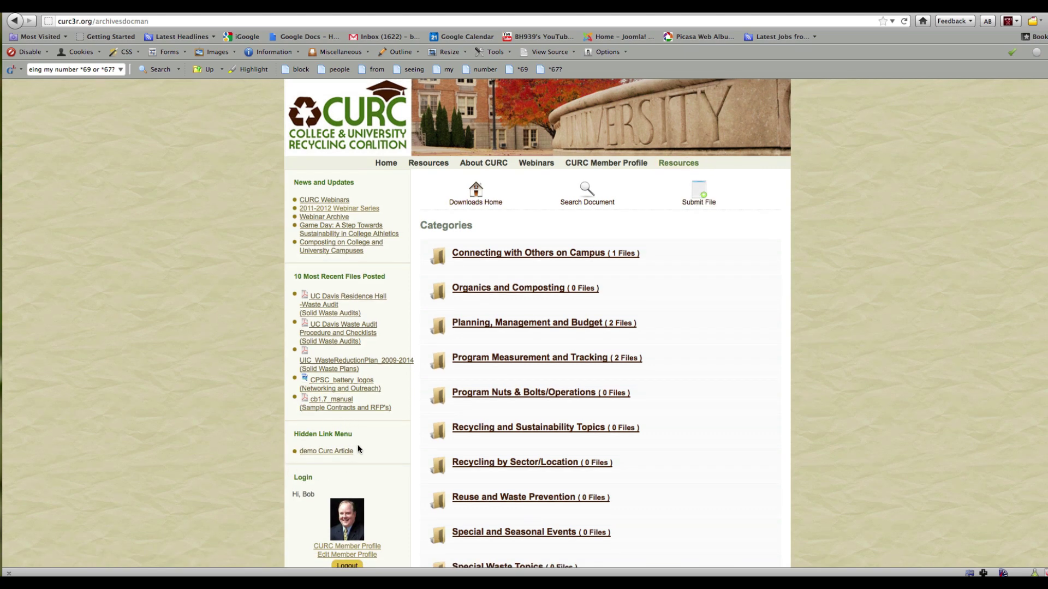
pyautogui.click(328, 453)
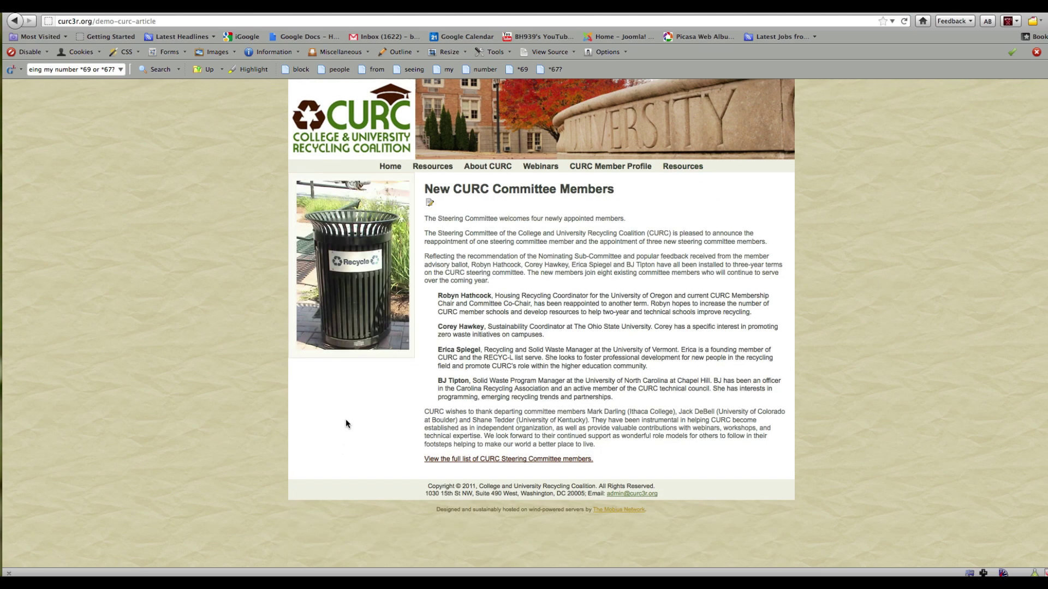
# Copy the demo article's page address and open the article "New CURC Committee Members" for editing in the administration
pyautogui.moveTo(162, 22); pyautogui.dragTo(56, 21)
pyautogui.press('super+c')
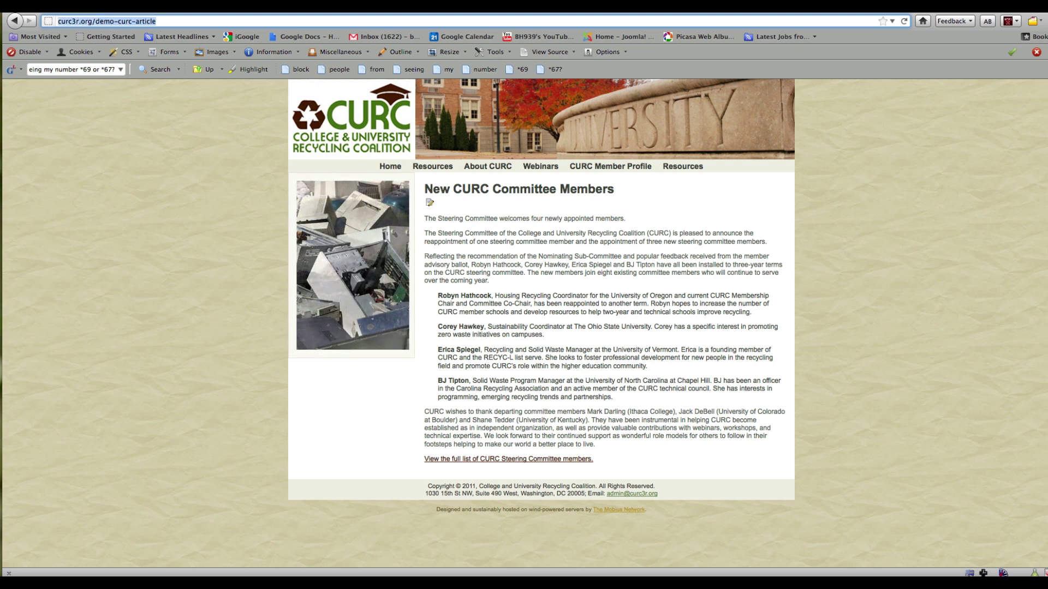
pyautogui.press('super+bracketleft')
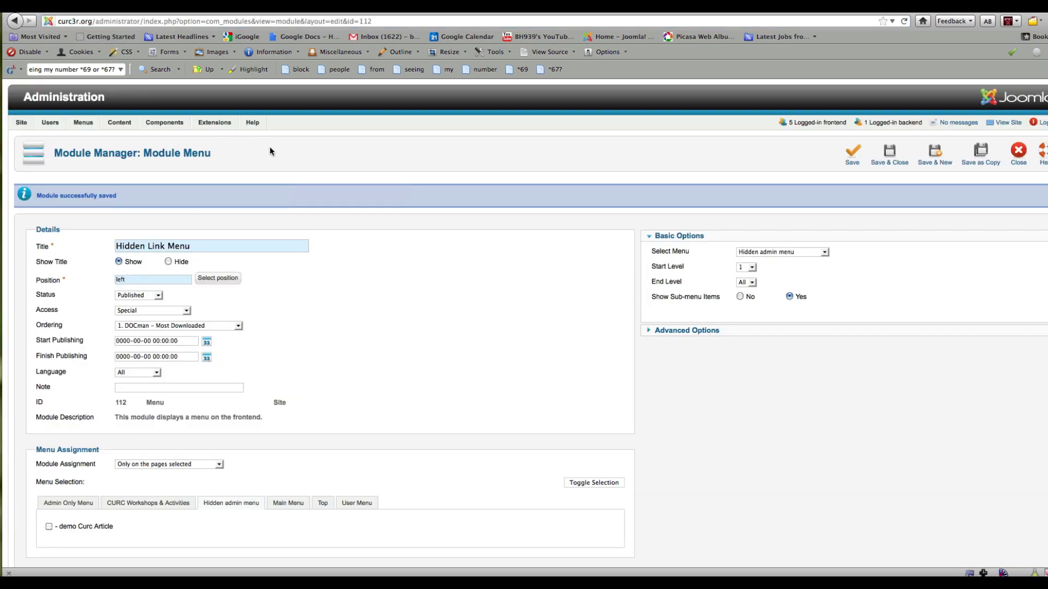
pyautogui.moveTo(129, 126)
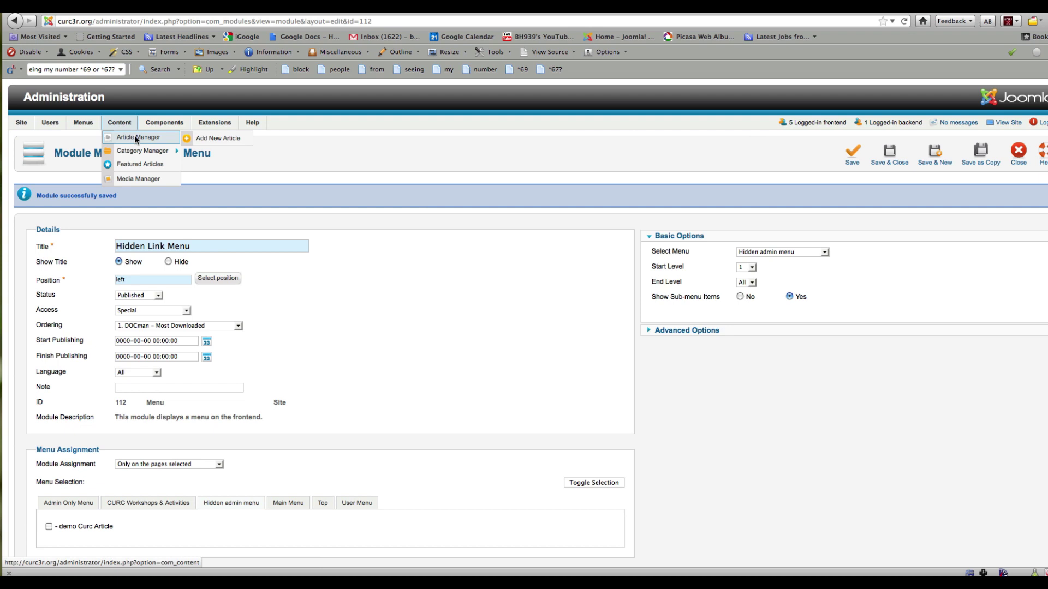
pyautogui.click(134, 137)
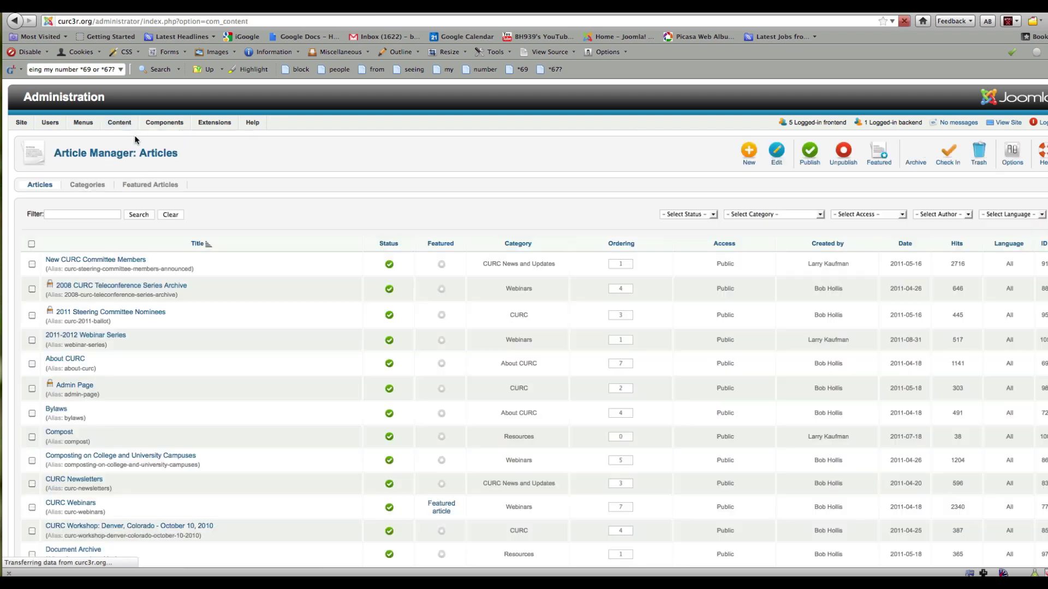
pyautogui.click(107, 260)
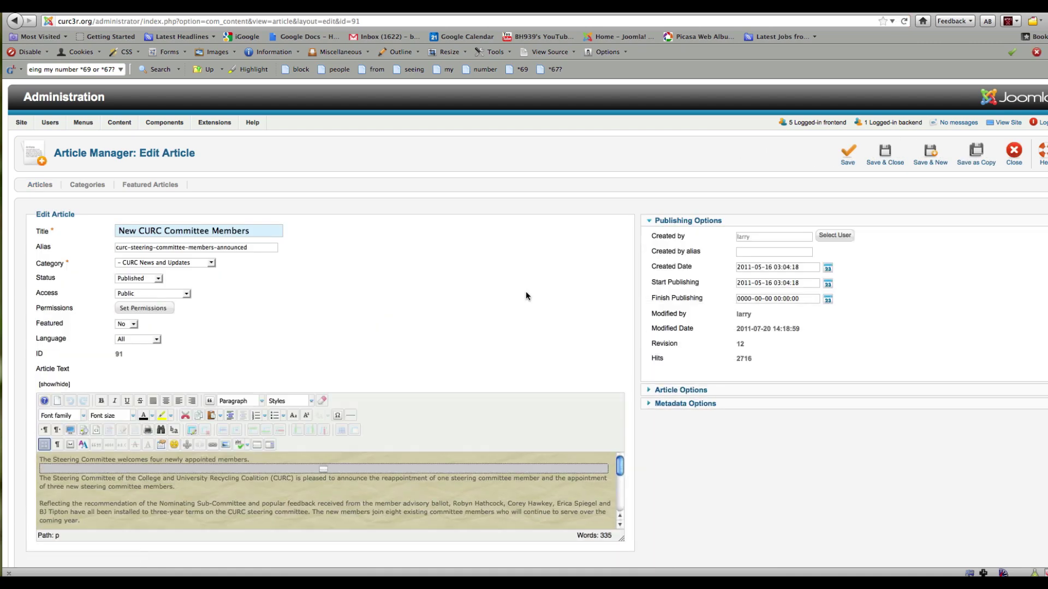
# Link the words "newly appointed members" in the first sentence to the copied address, and save and close the article
pyautogui.scroll(-5, 473, 288)
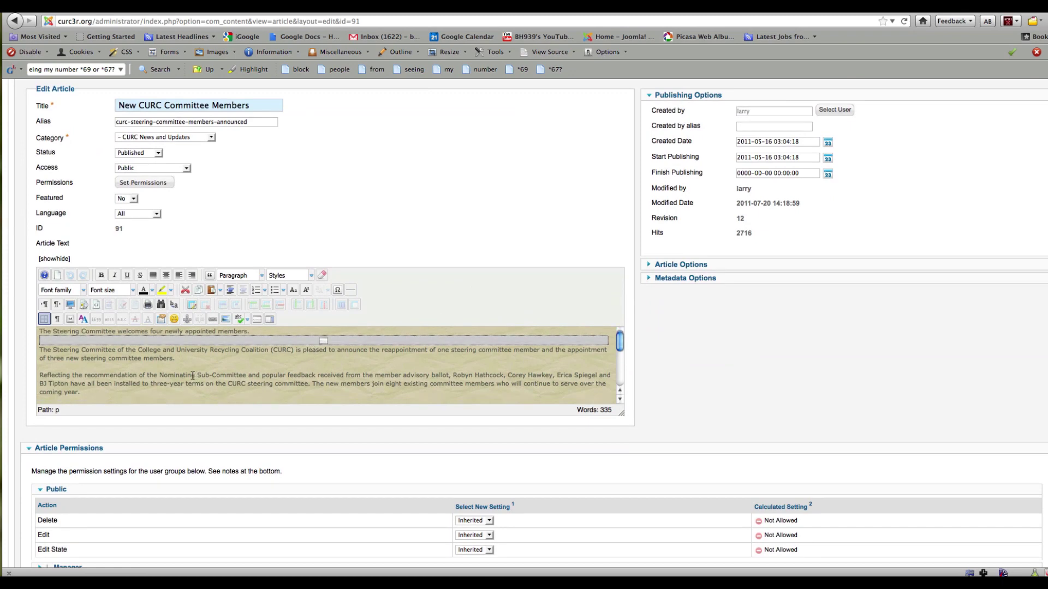
pyautogui.scroll(1, 193, 376)
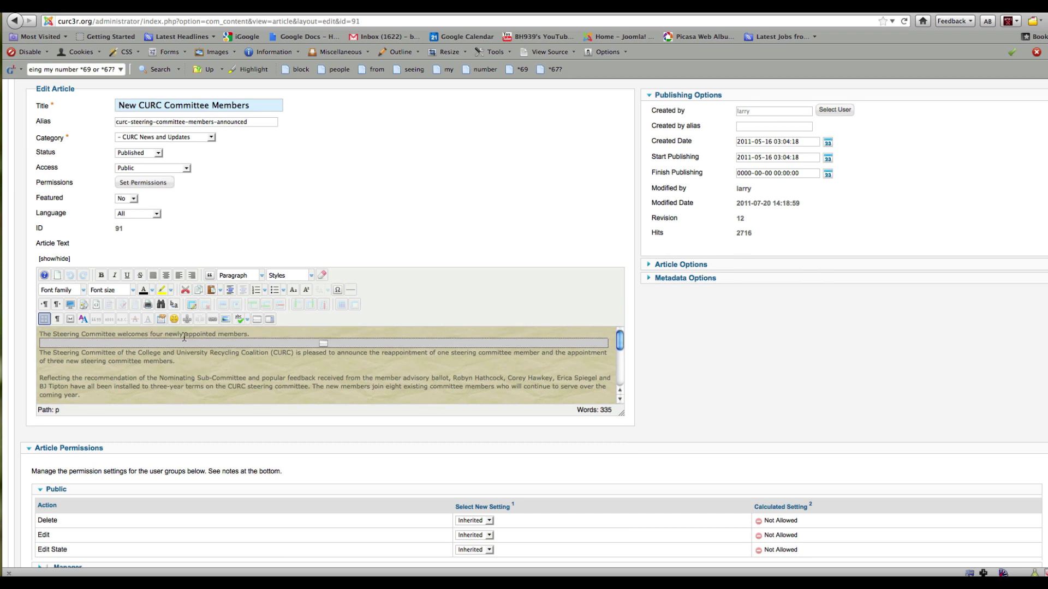
pyautogui.moveTo(165, 334); pyautogui.dragTo(246, 335)
pyautogui.click(213, 321)
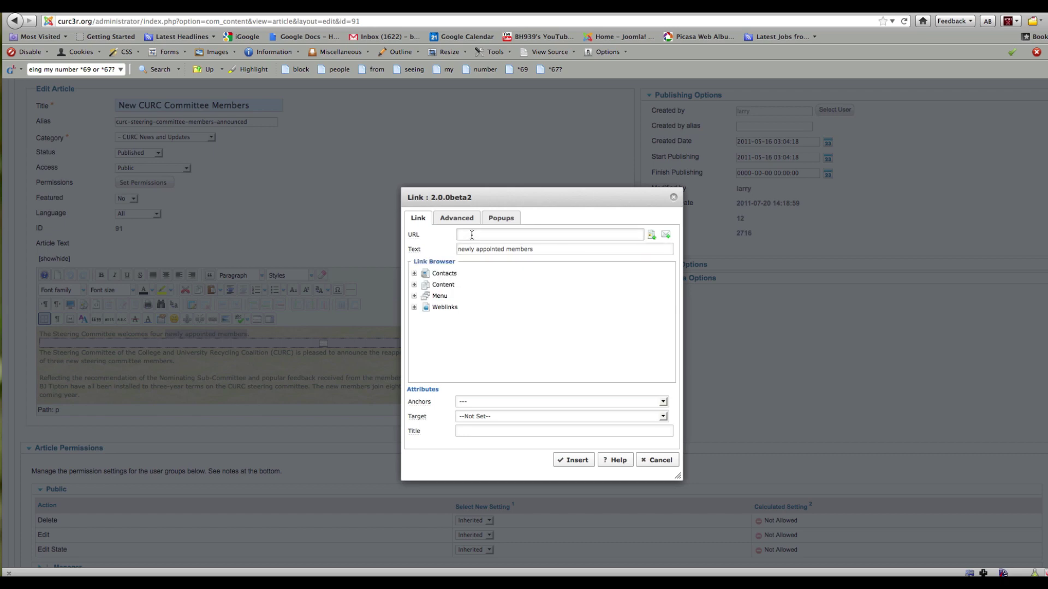
pyautogui.press('super+v')
pyautogui.click(577, 460)
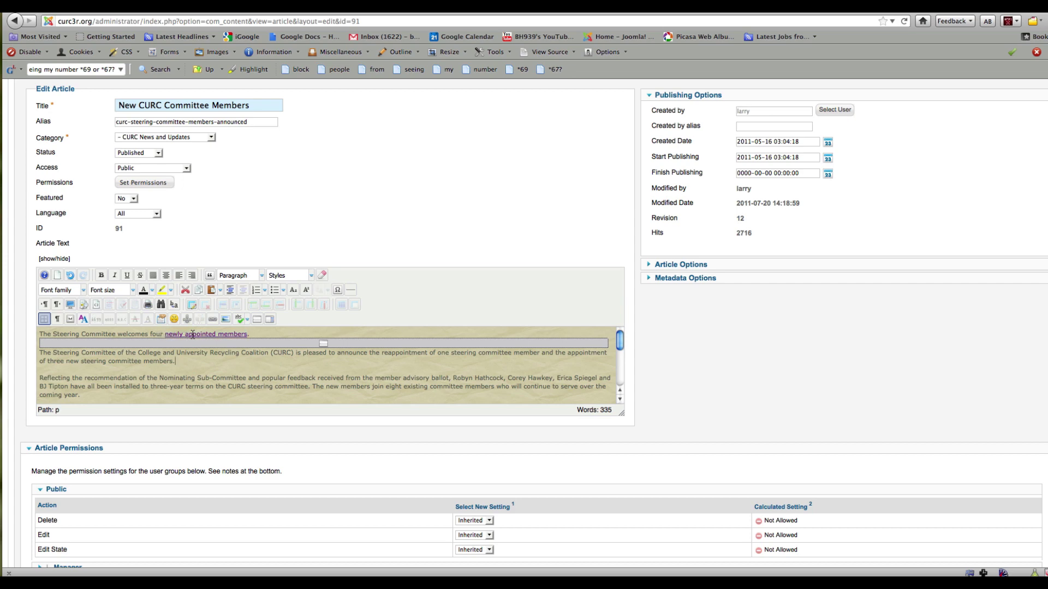
pyautogui.scroll(3, 460, 372)
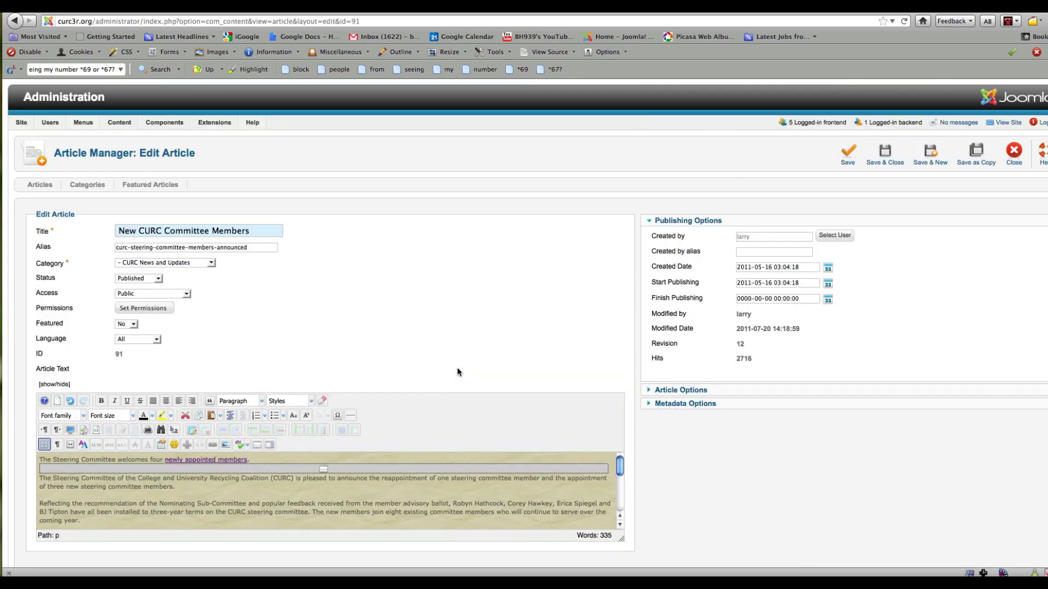
pyautogui.click(885, 153)
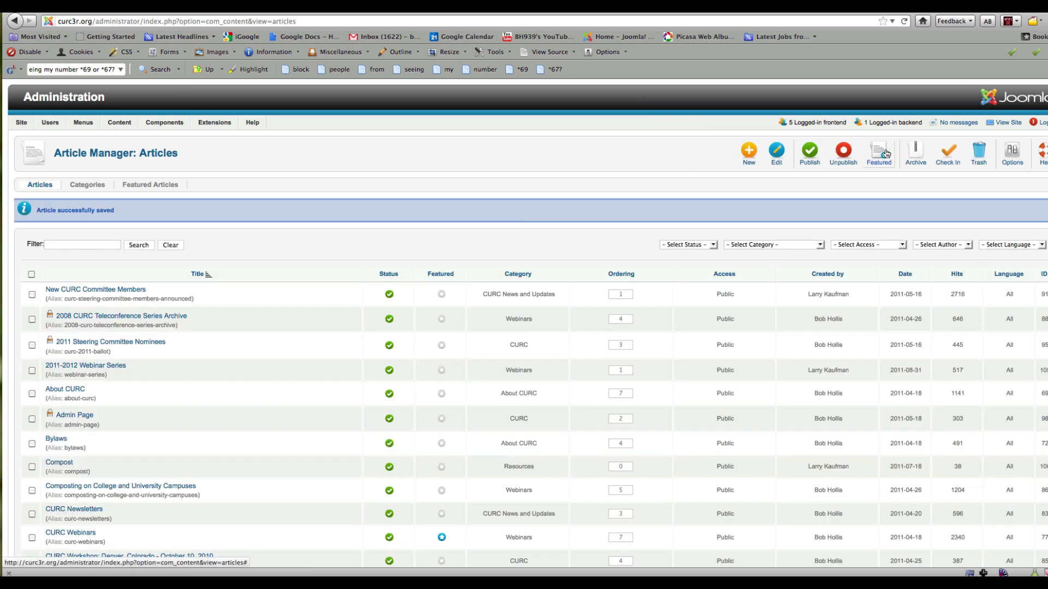
# Reopen the Hidden Link Menu module and set its access to Public
pyautogui.moveTo(115, 125)
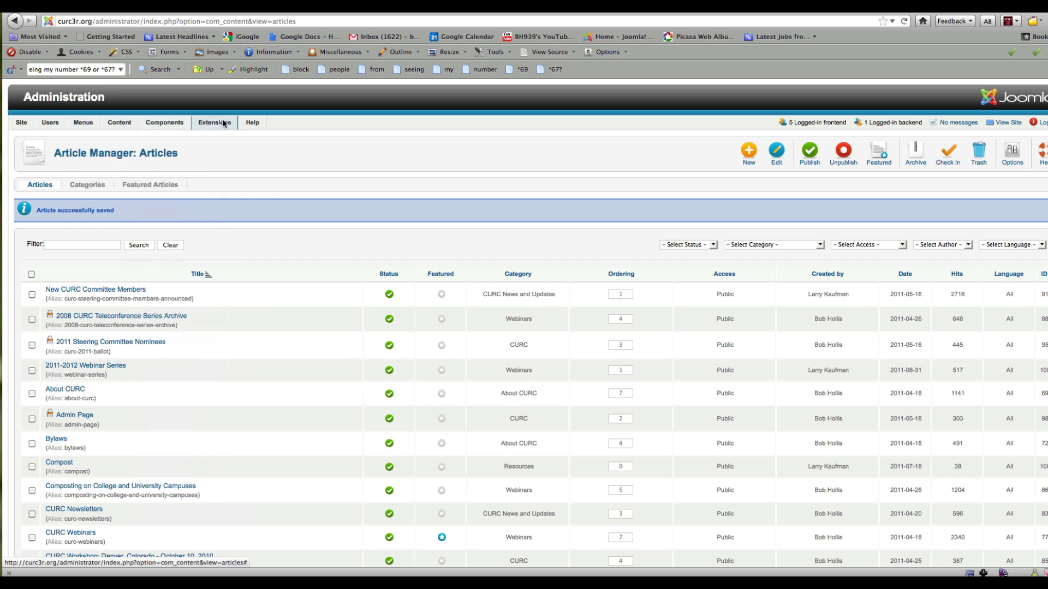
pyautogui.moveTo(223, 124)
pyautogui.click(230, 153)
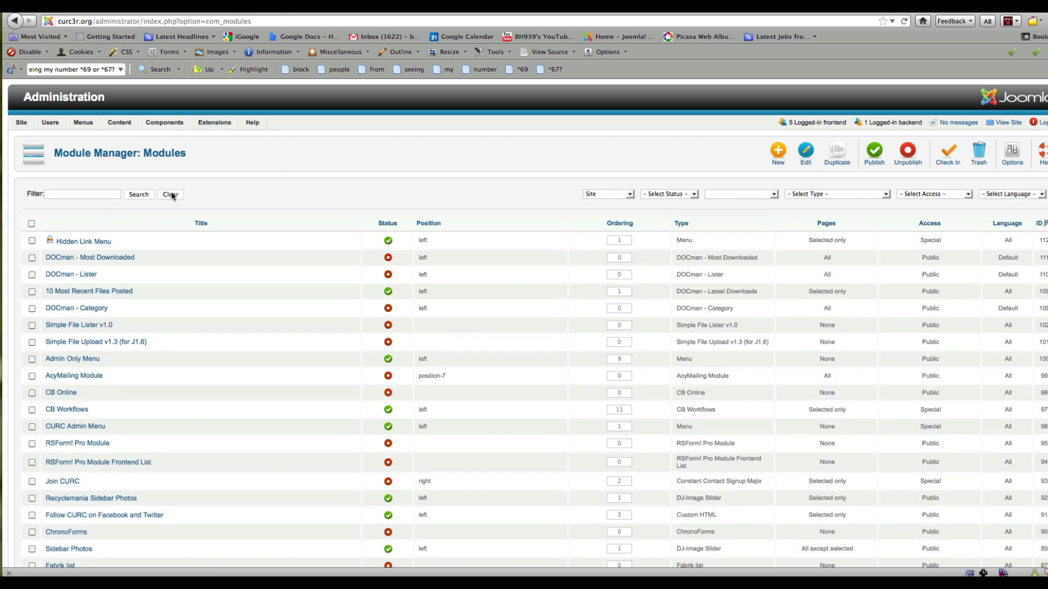
pyautogui.click(86, 244)
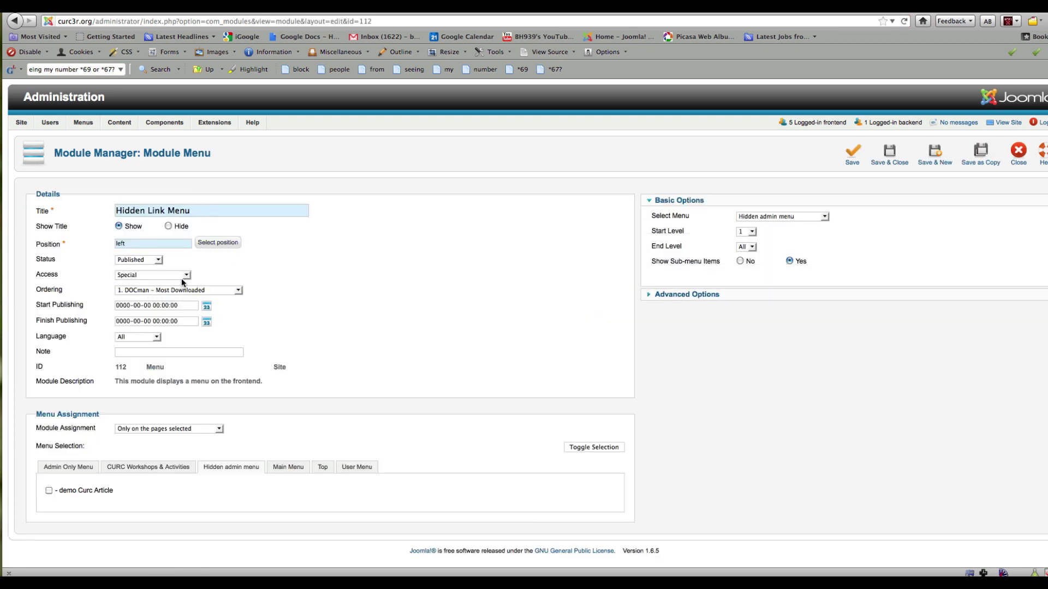
pyautogui.click(187, 276)
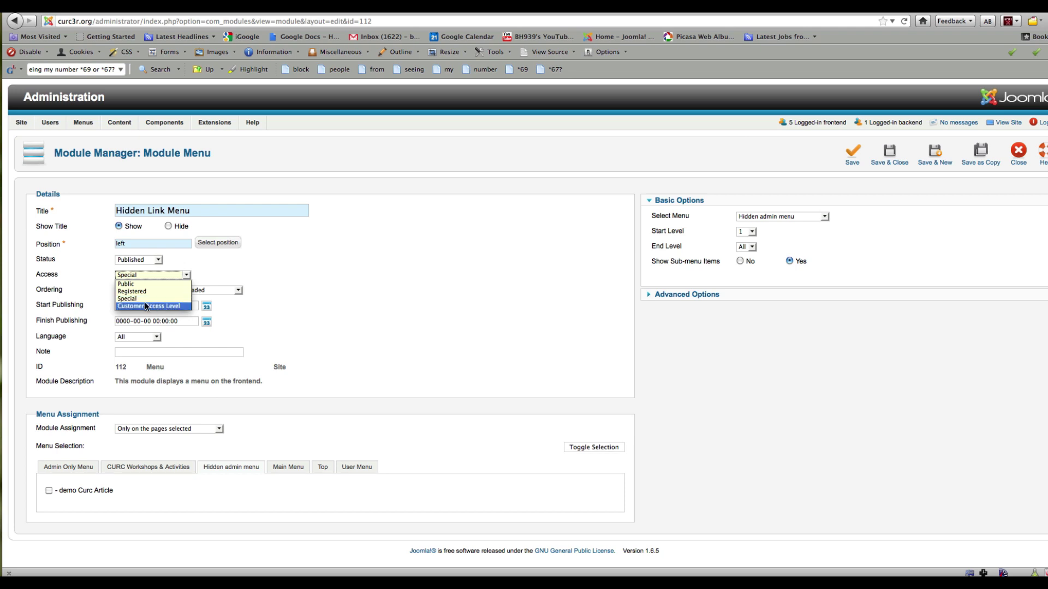
pyautogui.click(126, 285)
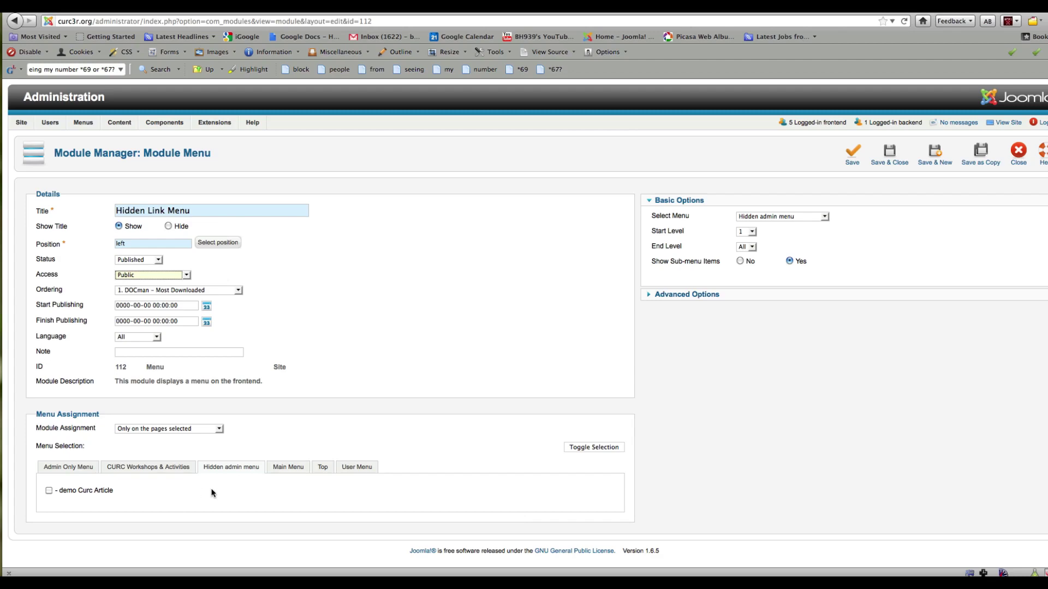
# Remove the Resources page of the Top menu from the module's page assignment, and save and close the module
pyautogui.click(324, 468)
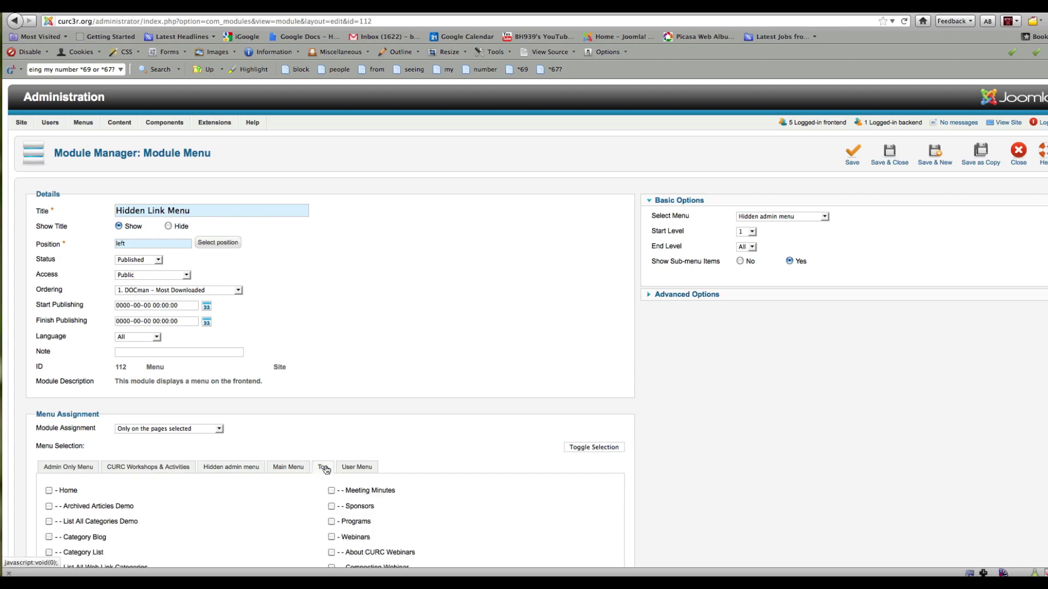
pyautogui.scroll(-6, 239, 481)
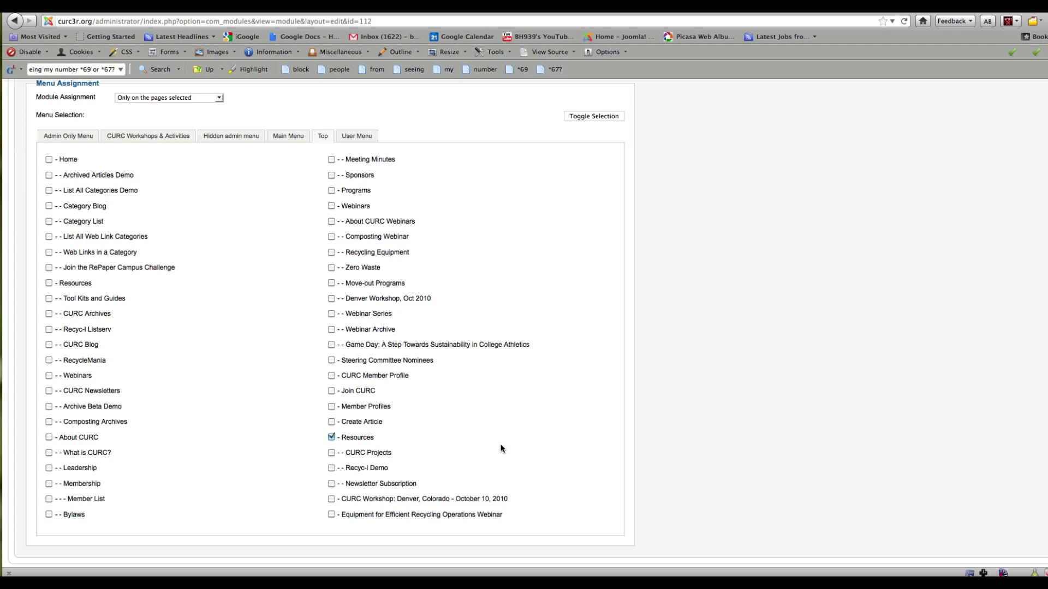
pyautogui.click(332, 437)
pyautogui.scroll(10, 508, 442)
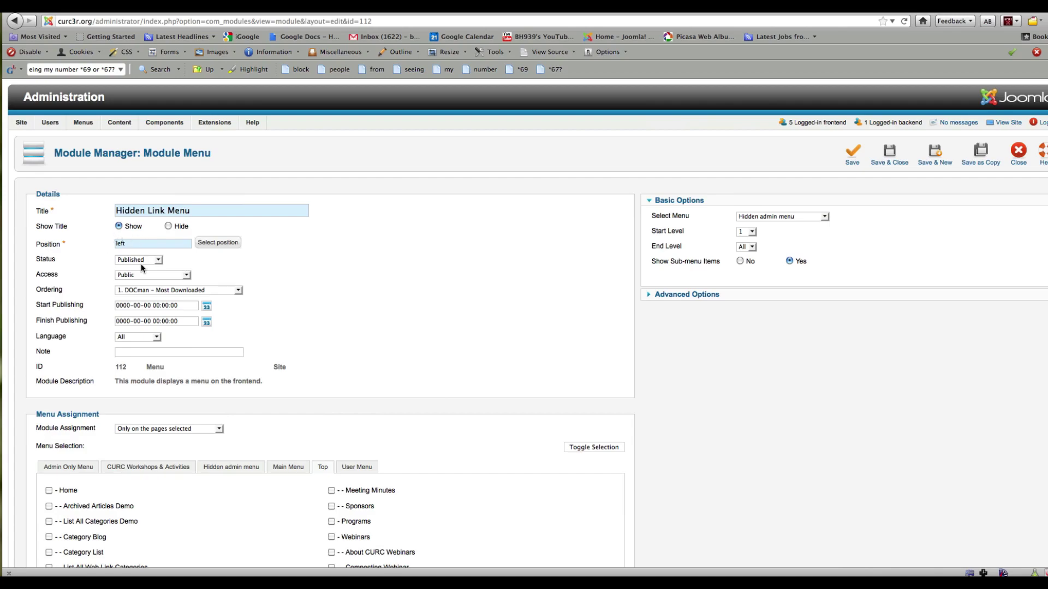
pyautogui.scroll(-10, 223, 480)
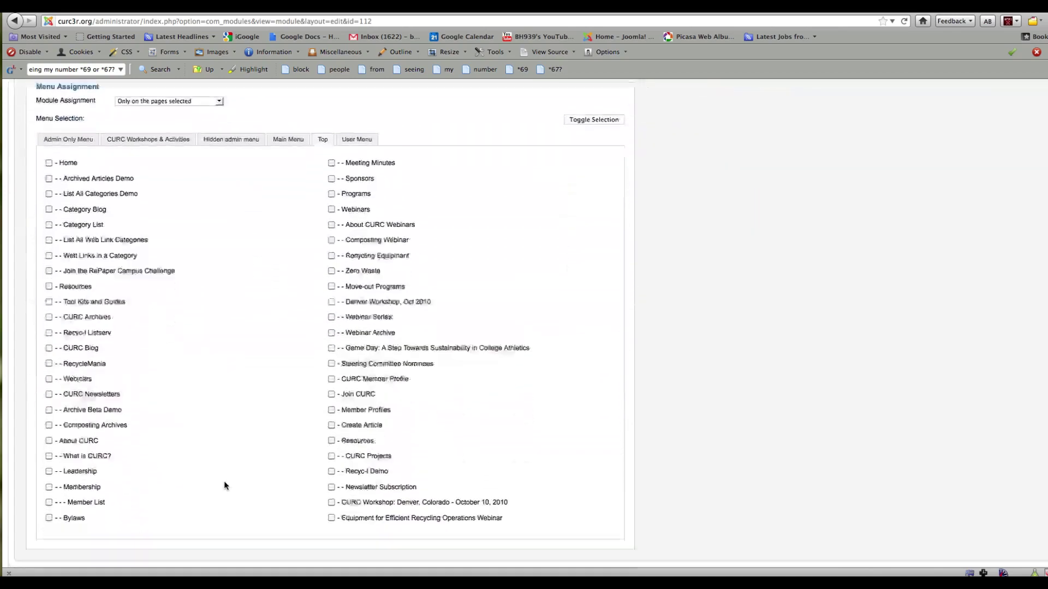
pyautogui.scroll(11, 274, 470)
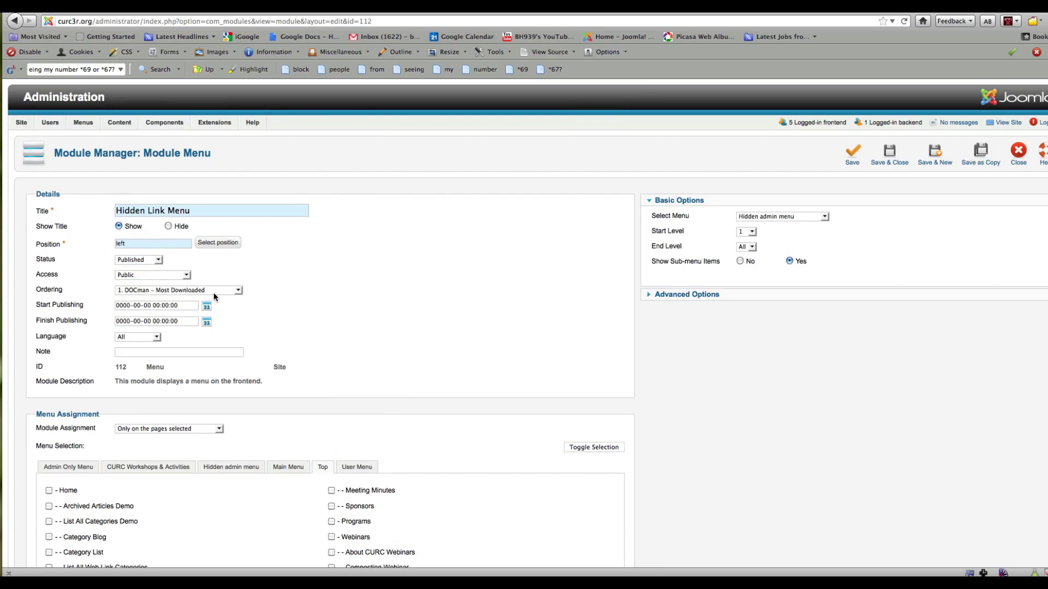
pyautogui.click(889, 154)
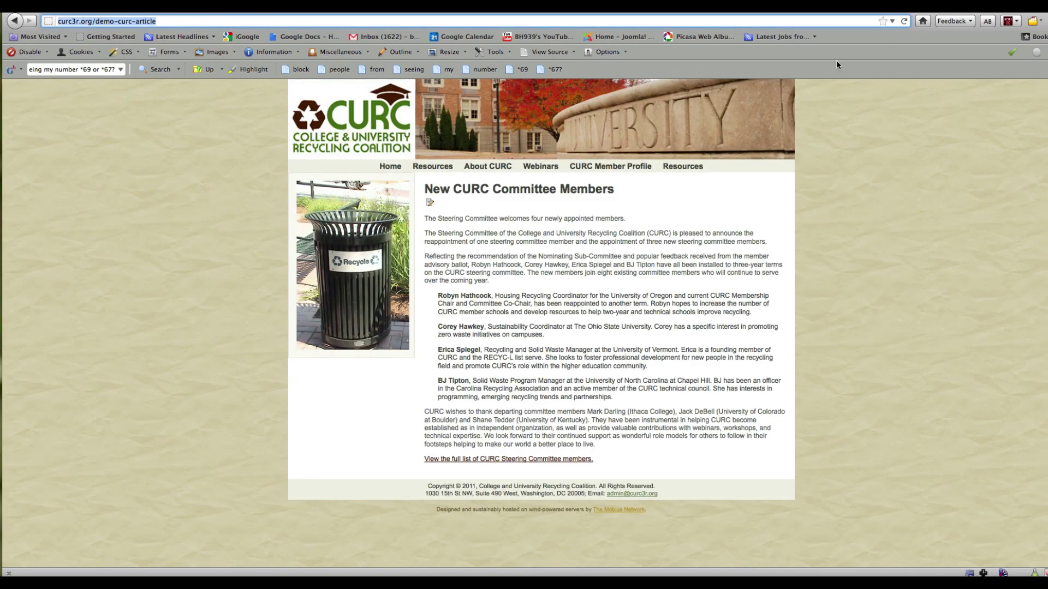
# Test the "newly appointed members" link on the reloaded article page, and log out of the site from the home page
pyautogui.click(905, 21)
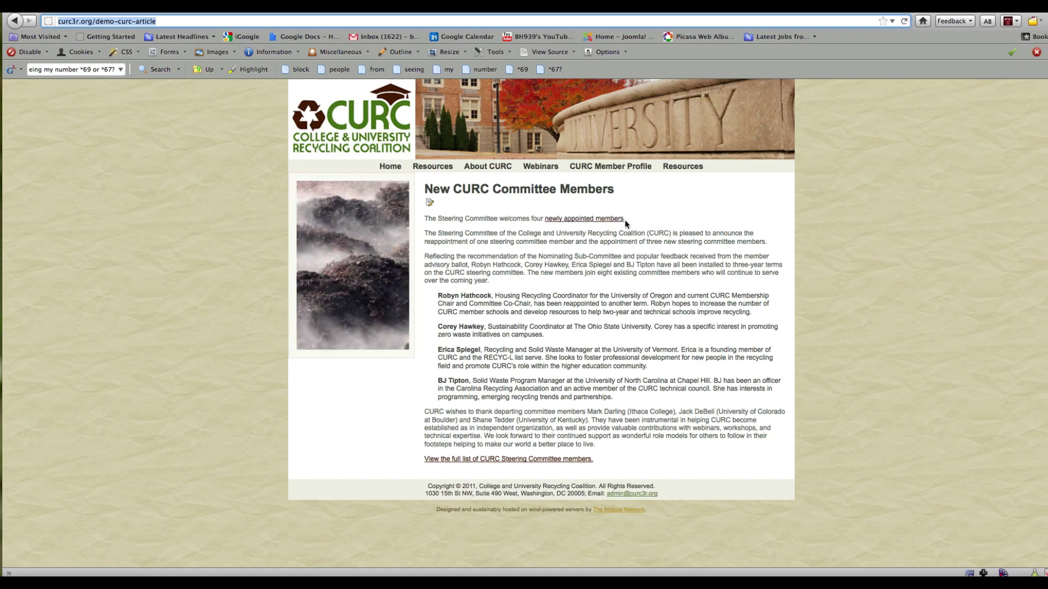
pyautogui.click(580, 221)
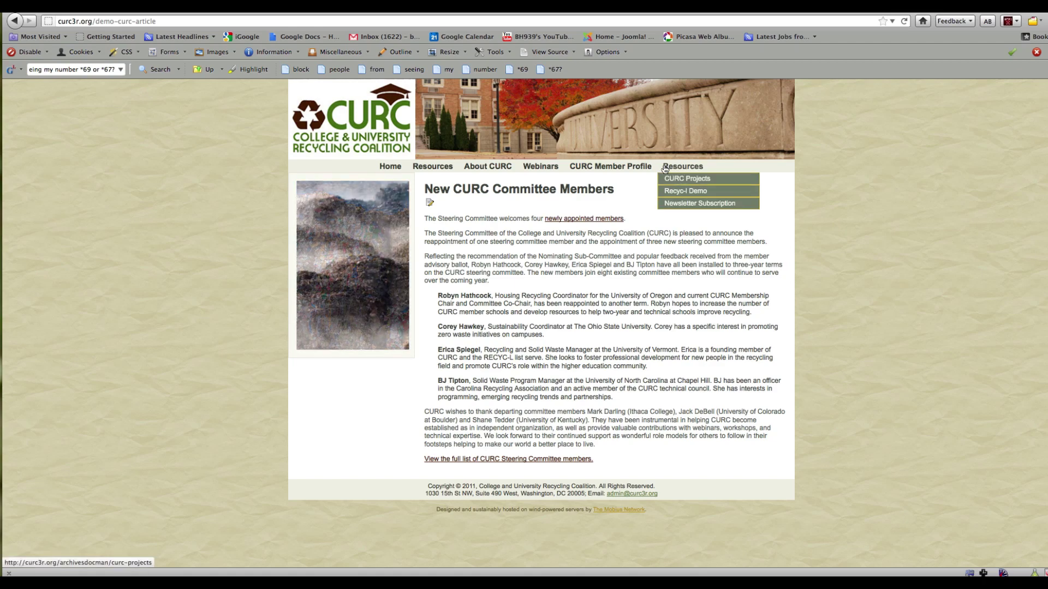
pyautogui.click(388, 167)
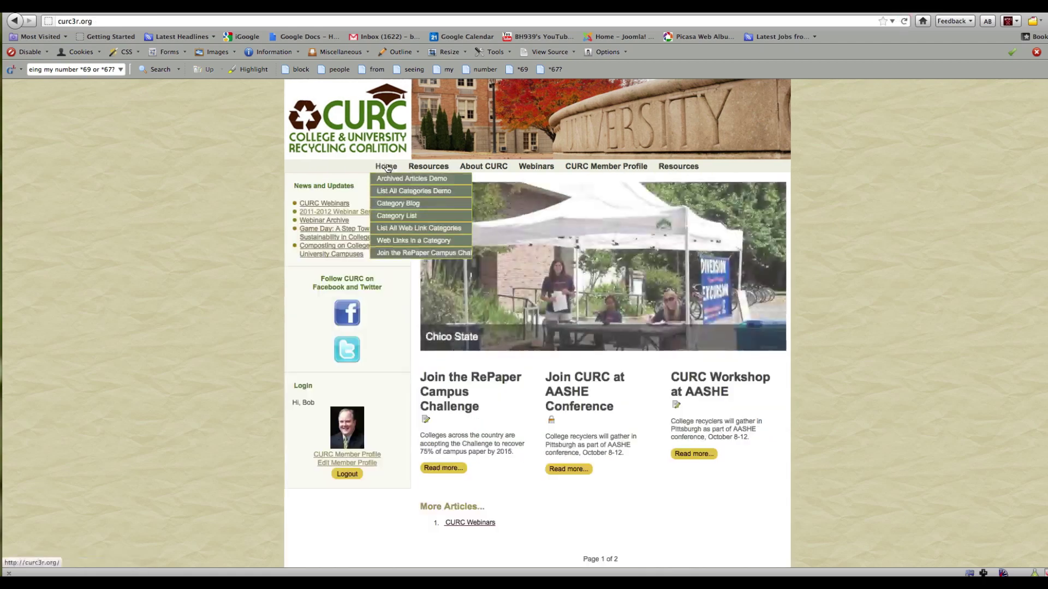
pyautogui.click(345, 474)
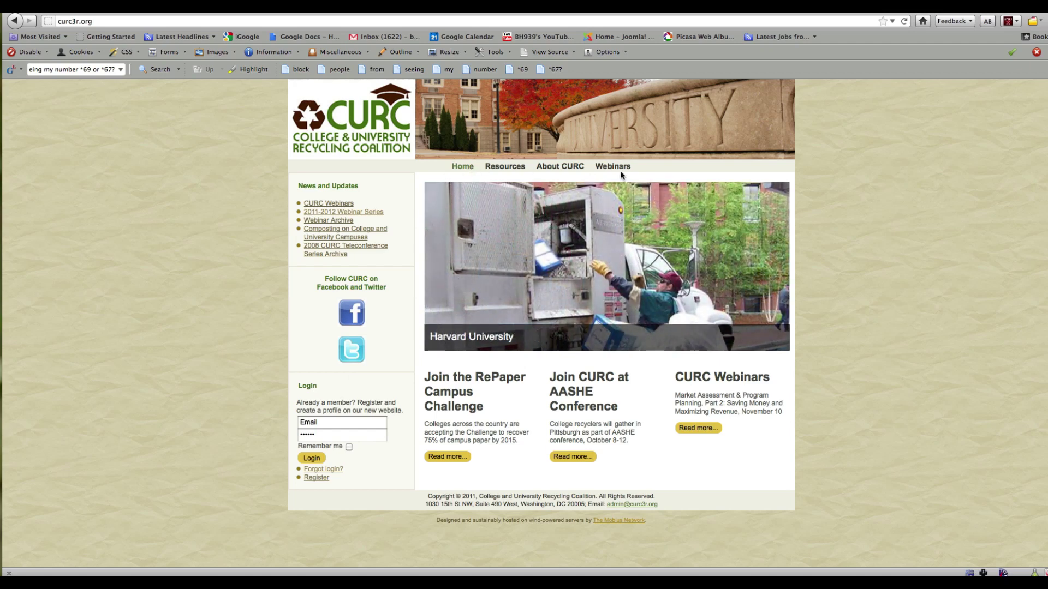
# Review the public site menus and examine the web address of the CURC Webinars article under News and Updates
pyautogui.moveTo(501, 172)
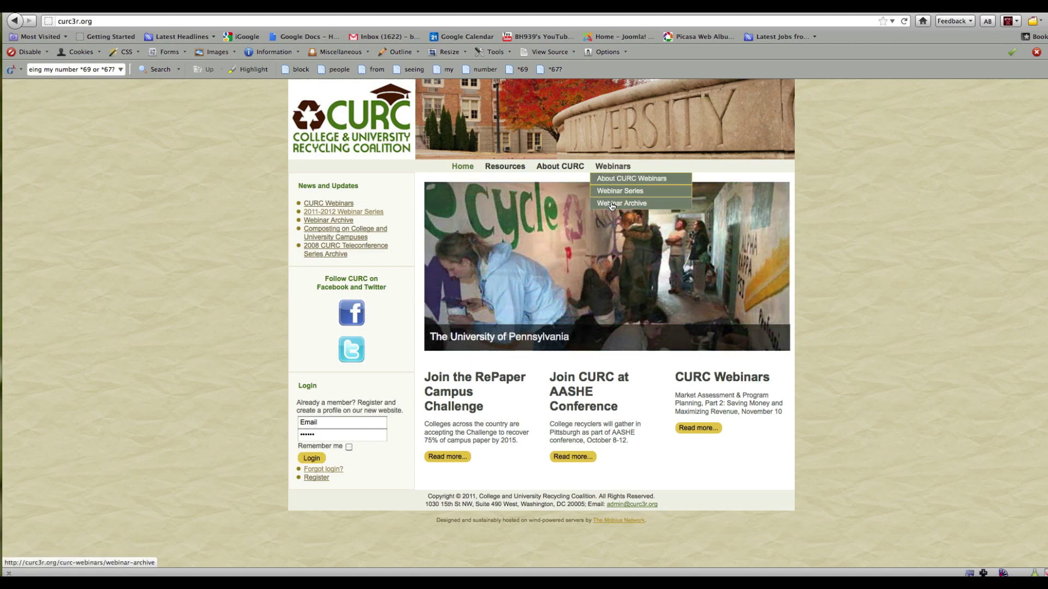
pyautogui.moveTo(556, 170)
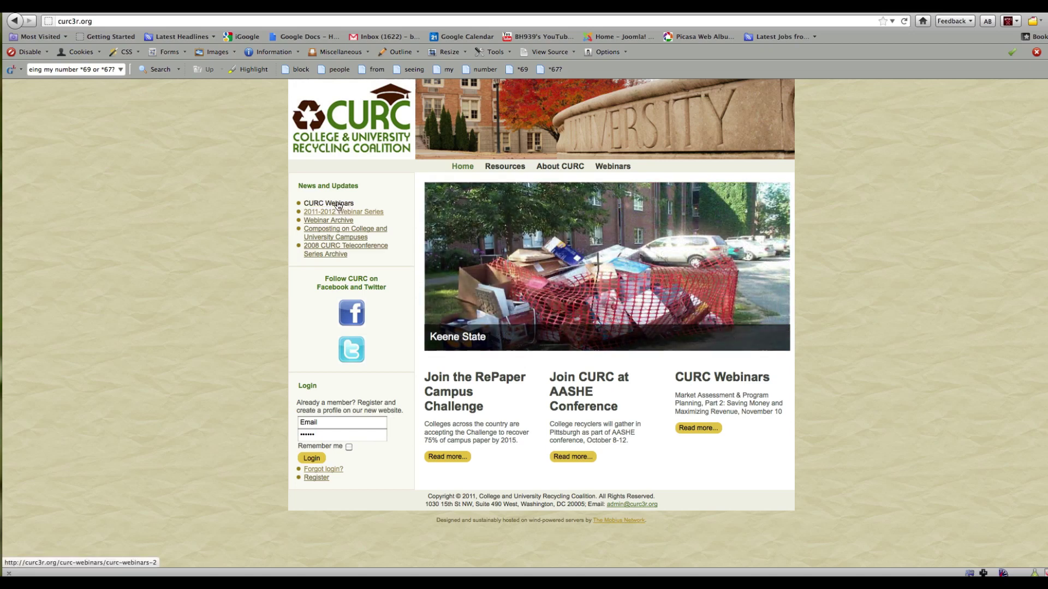
pyautogui.click(338, 205)
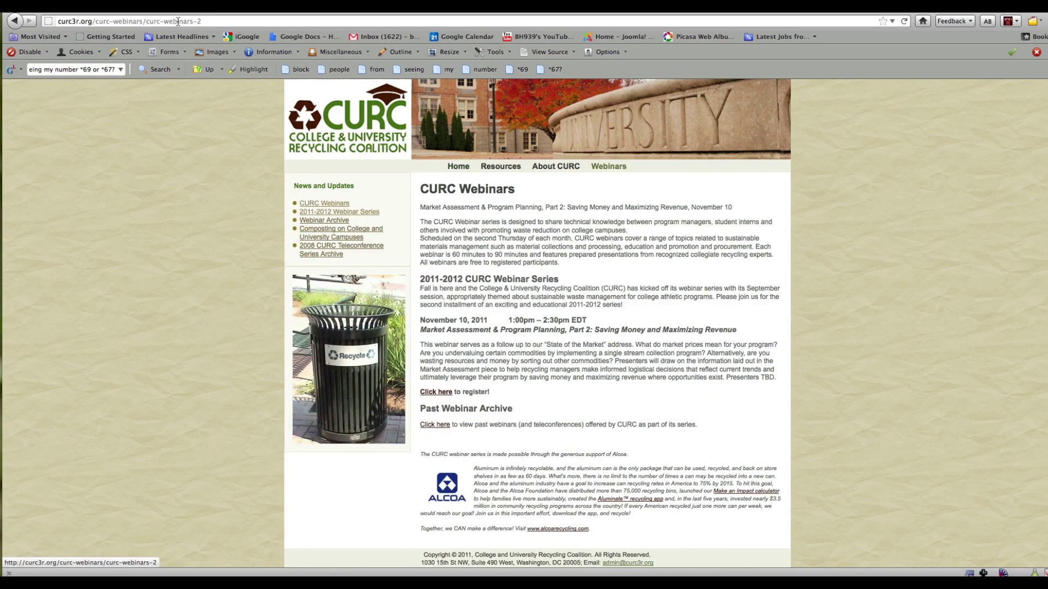
pyautogui.moveTo(203, 21); pyautogui.dragTo(102, 21)
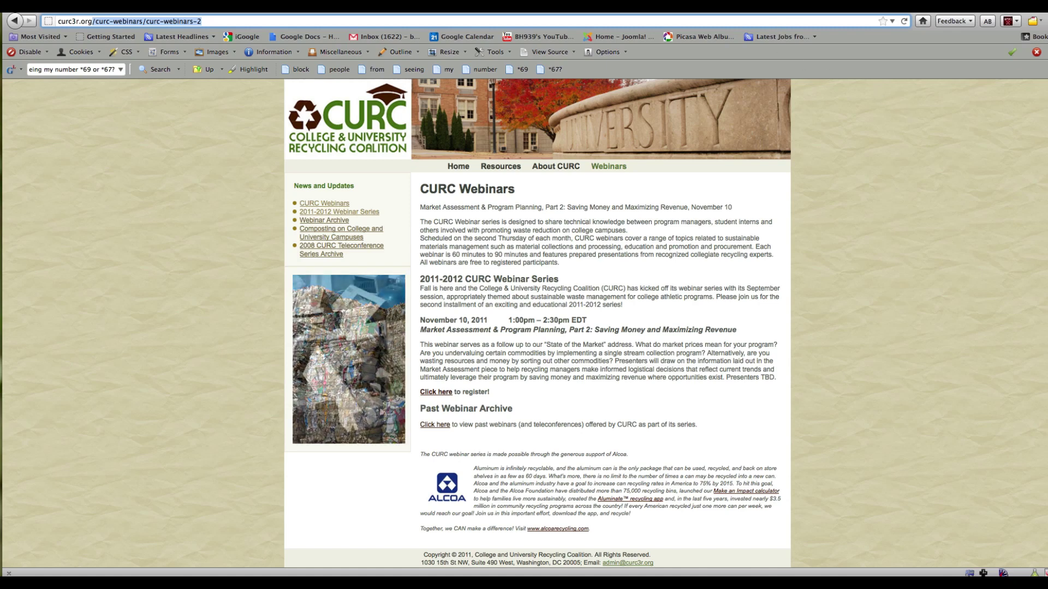
pyautogui.click(808, 1)
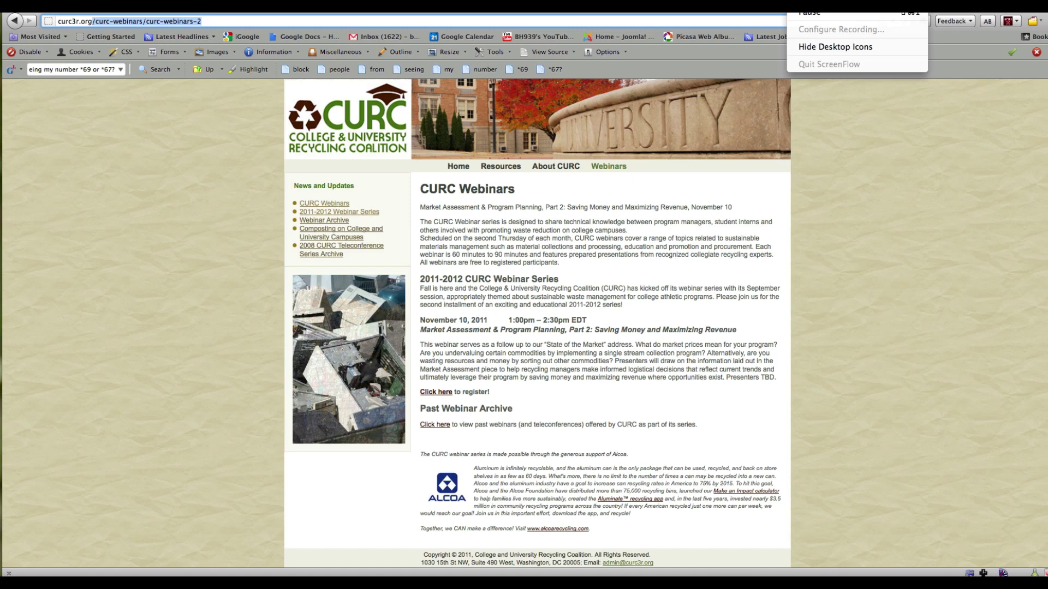